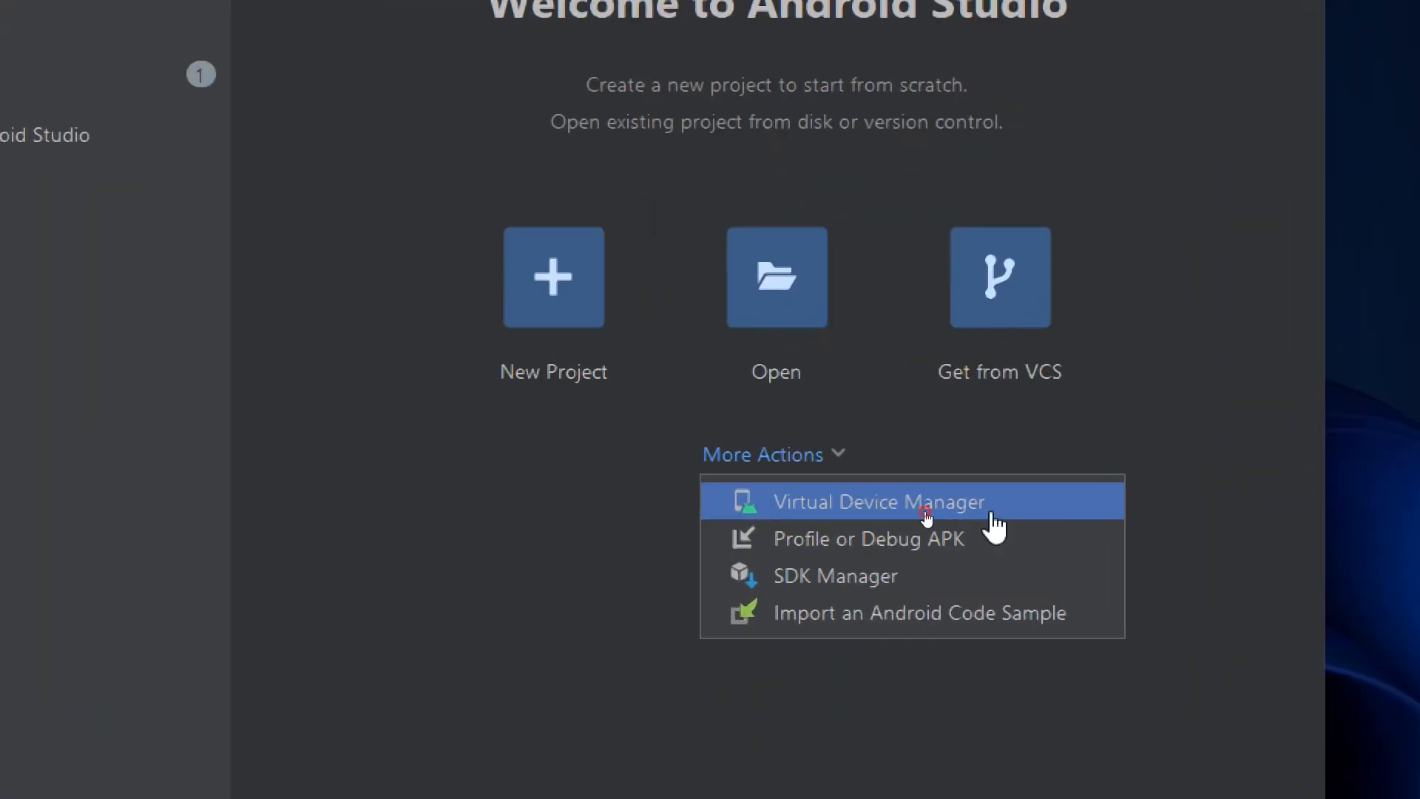
# Open the Virtual Device Manager and start creating a new virtual device.
pyautogui.click(964, 510)
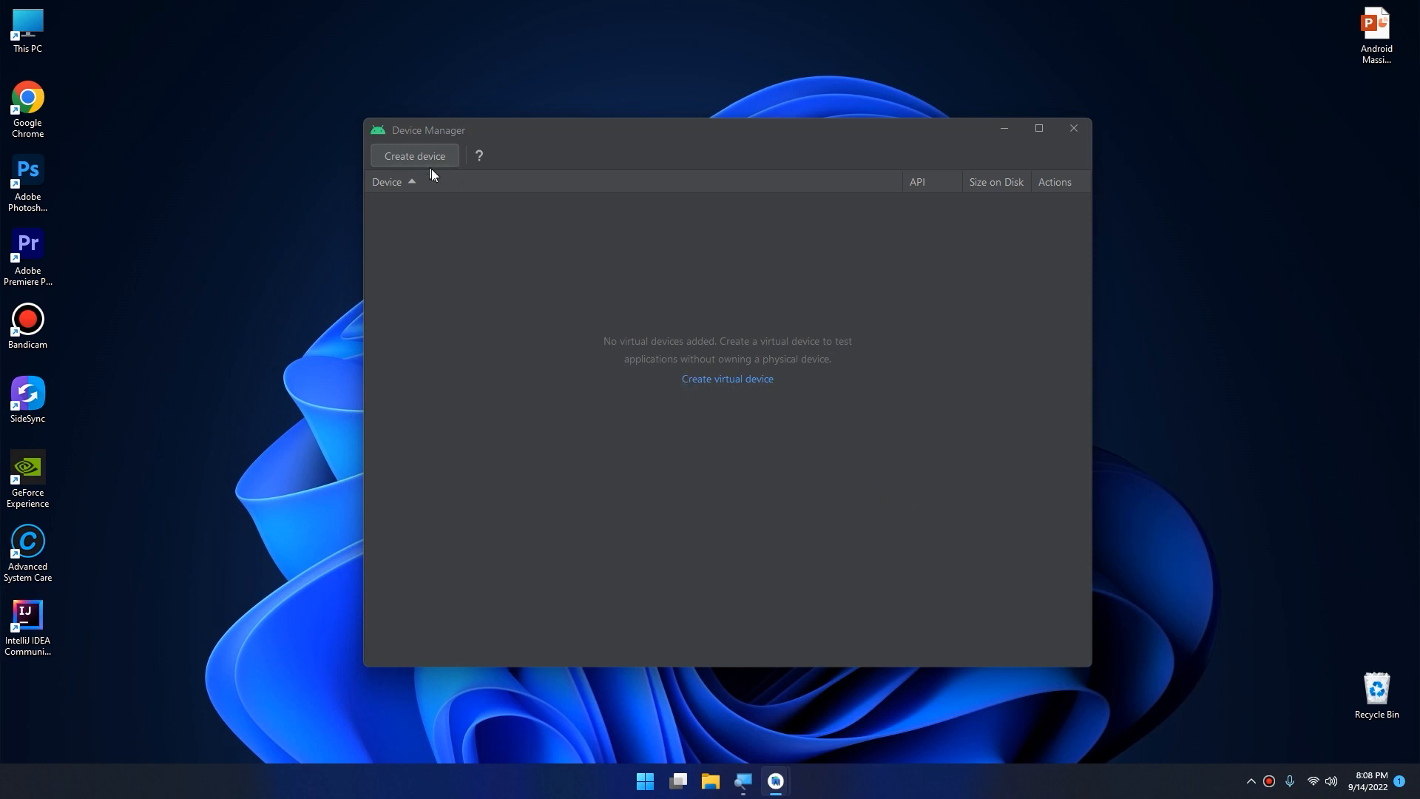
pyautogui.click(717, 379)
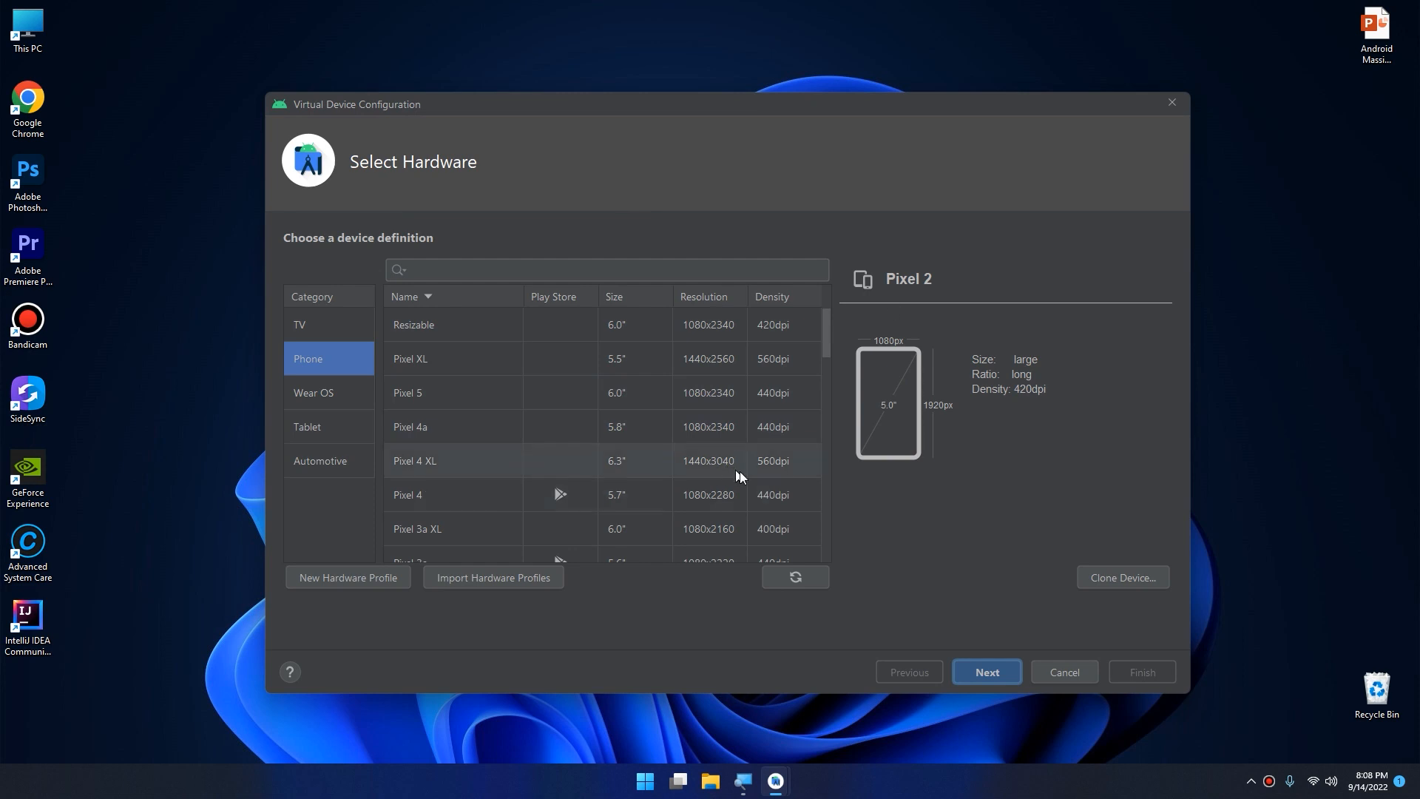
pyautogui.moveTo(1018, 109); pyautogui.dragTo(972, 70)
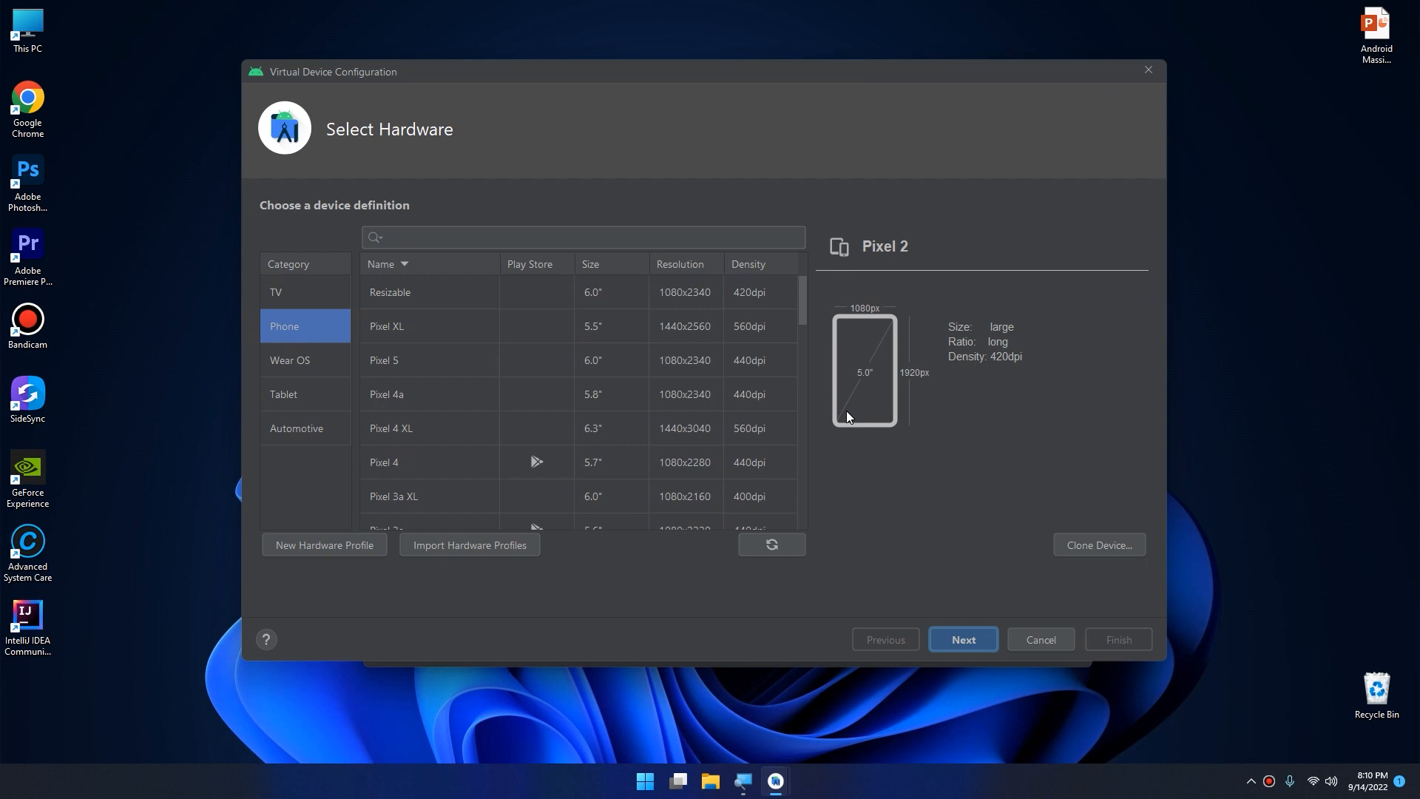
pyautogui.click(1181, 98)
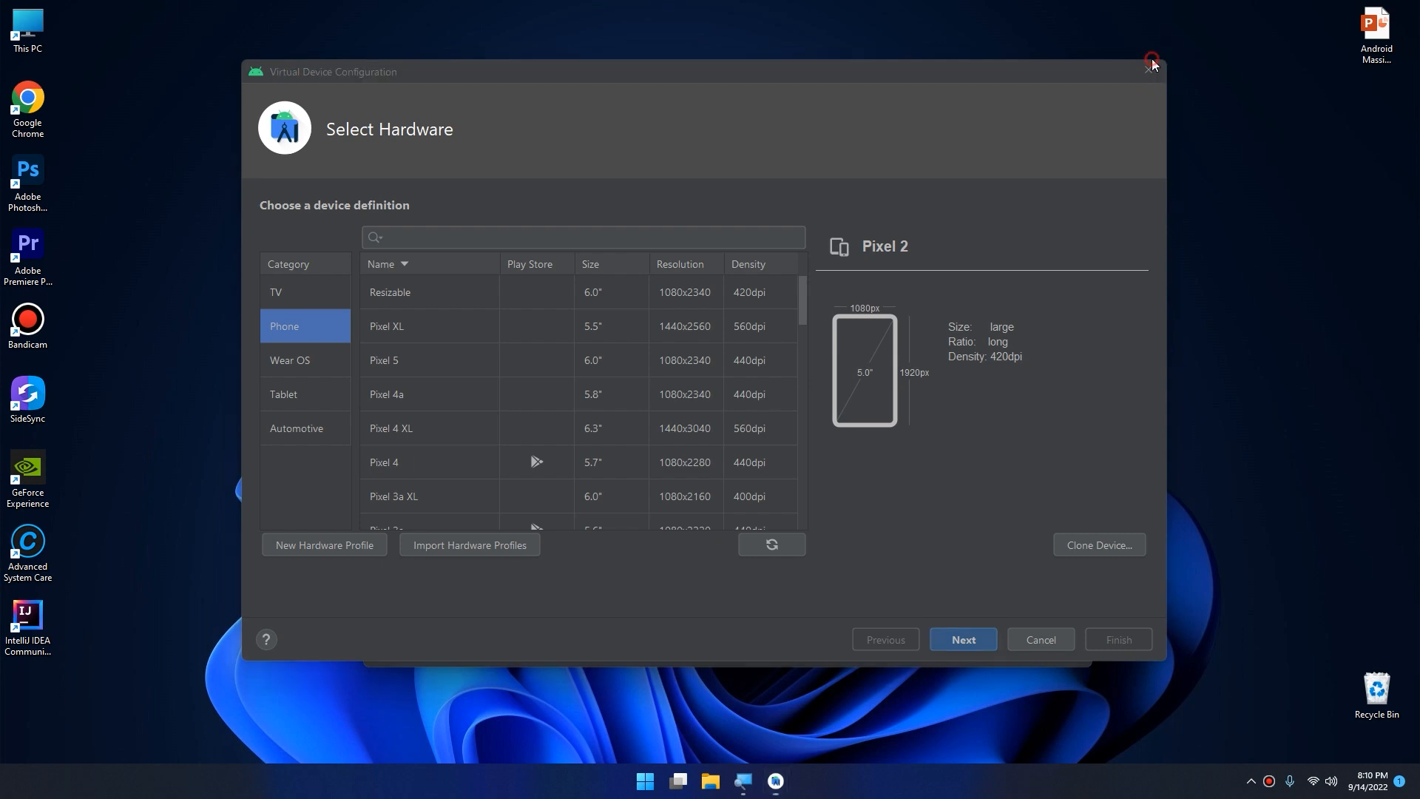
pyautogui.click(1148, 69)
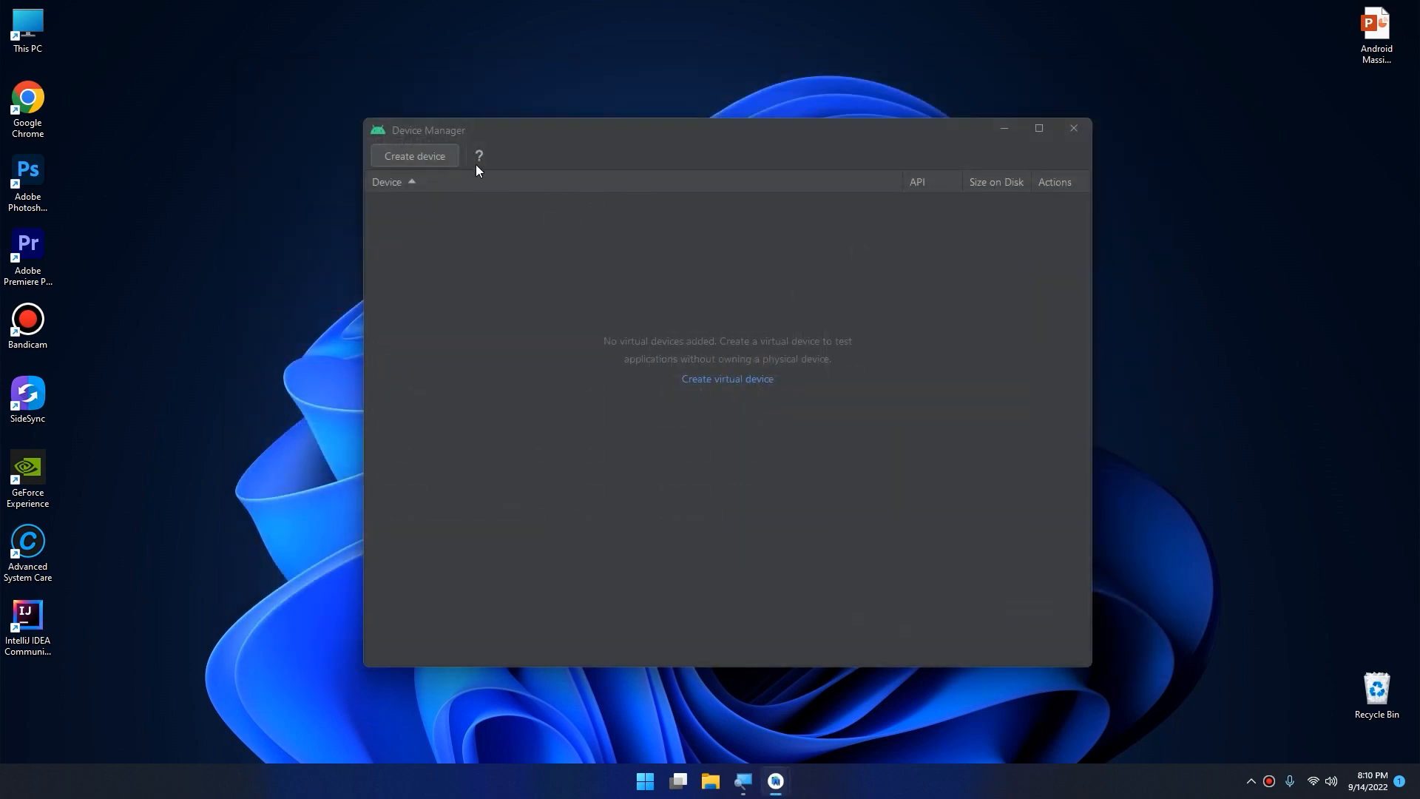
pyautogui.click(740, 378)
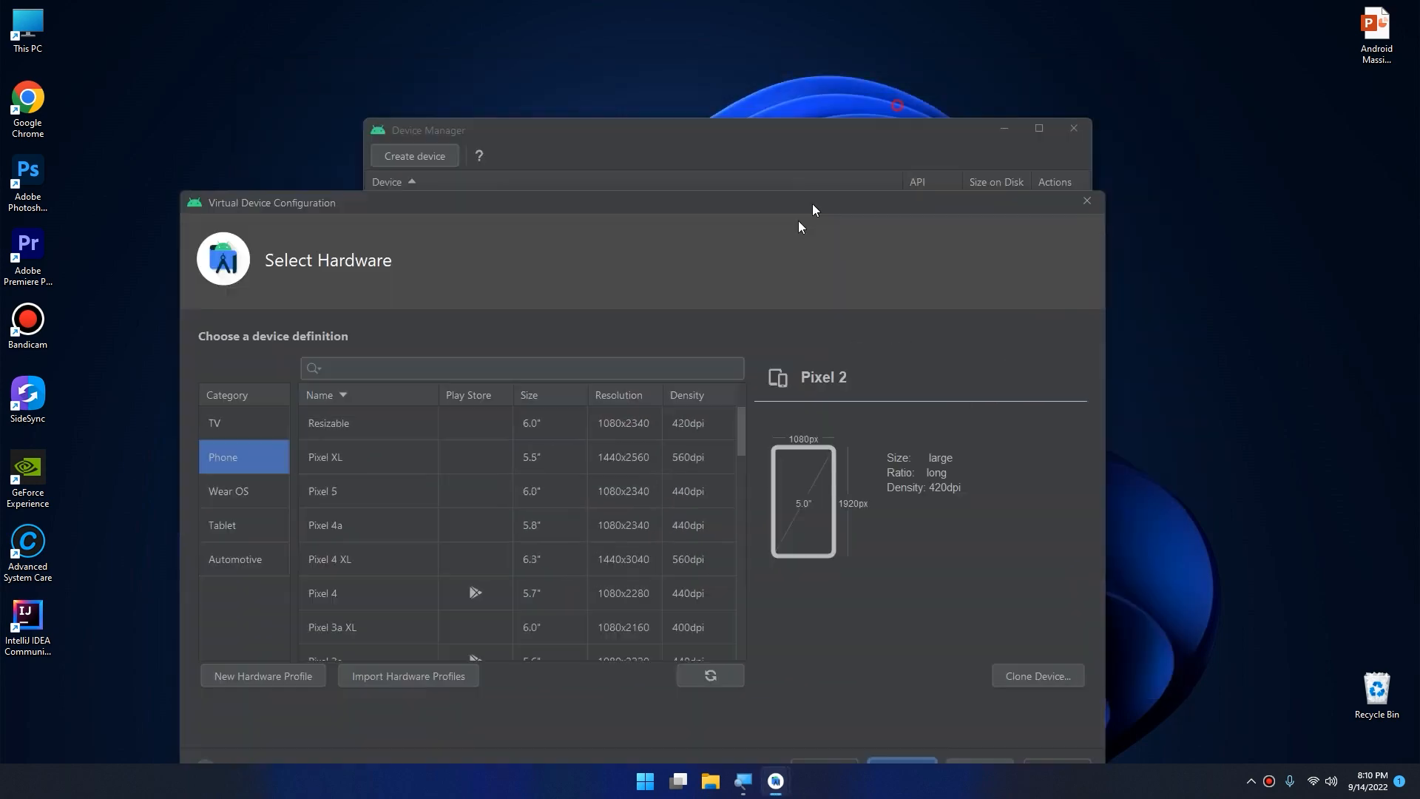
pyautogui.click(1023, 298)
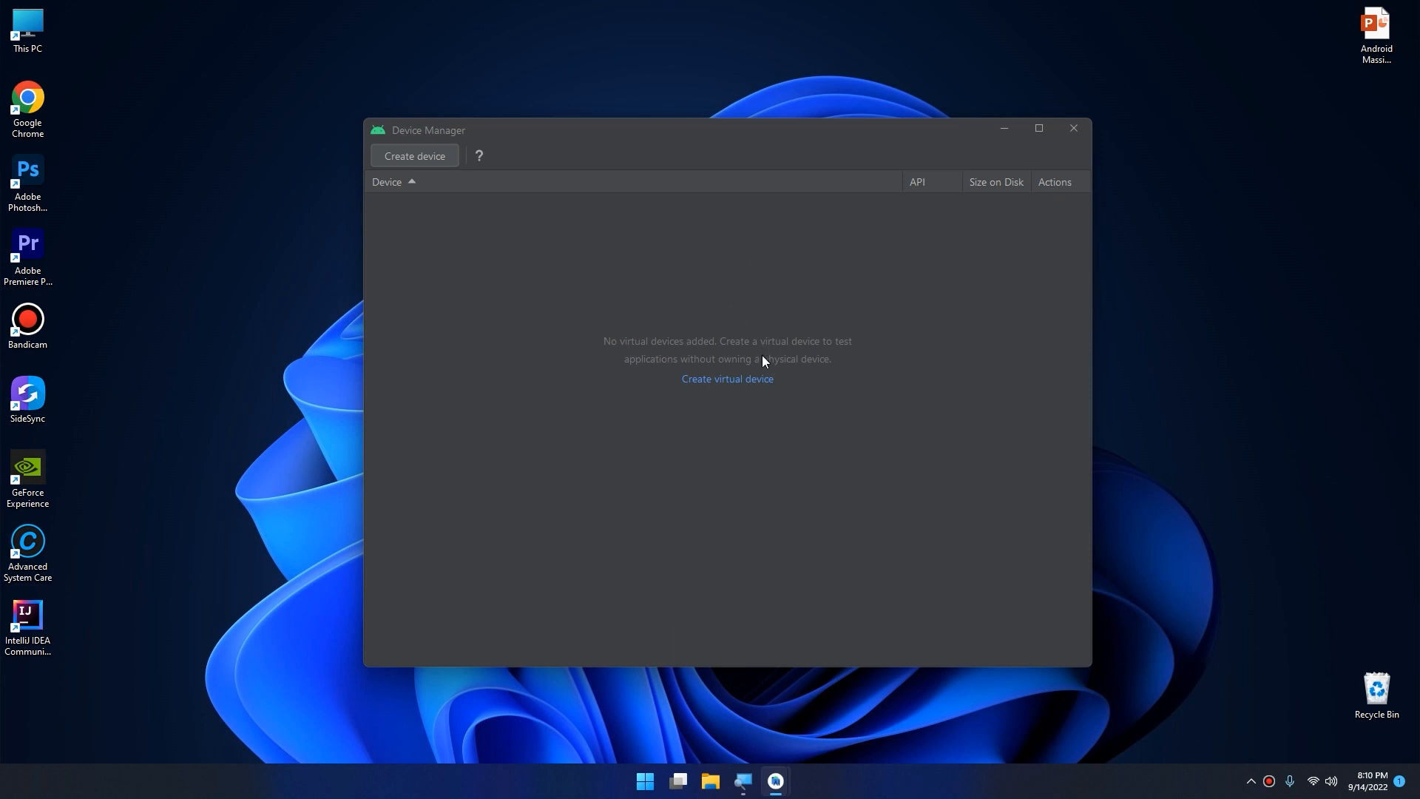
pyautogui.click(725, 376)
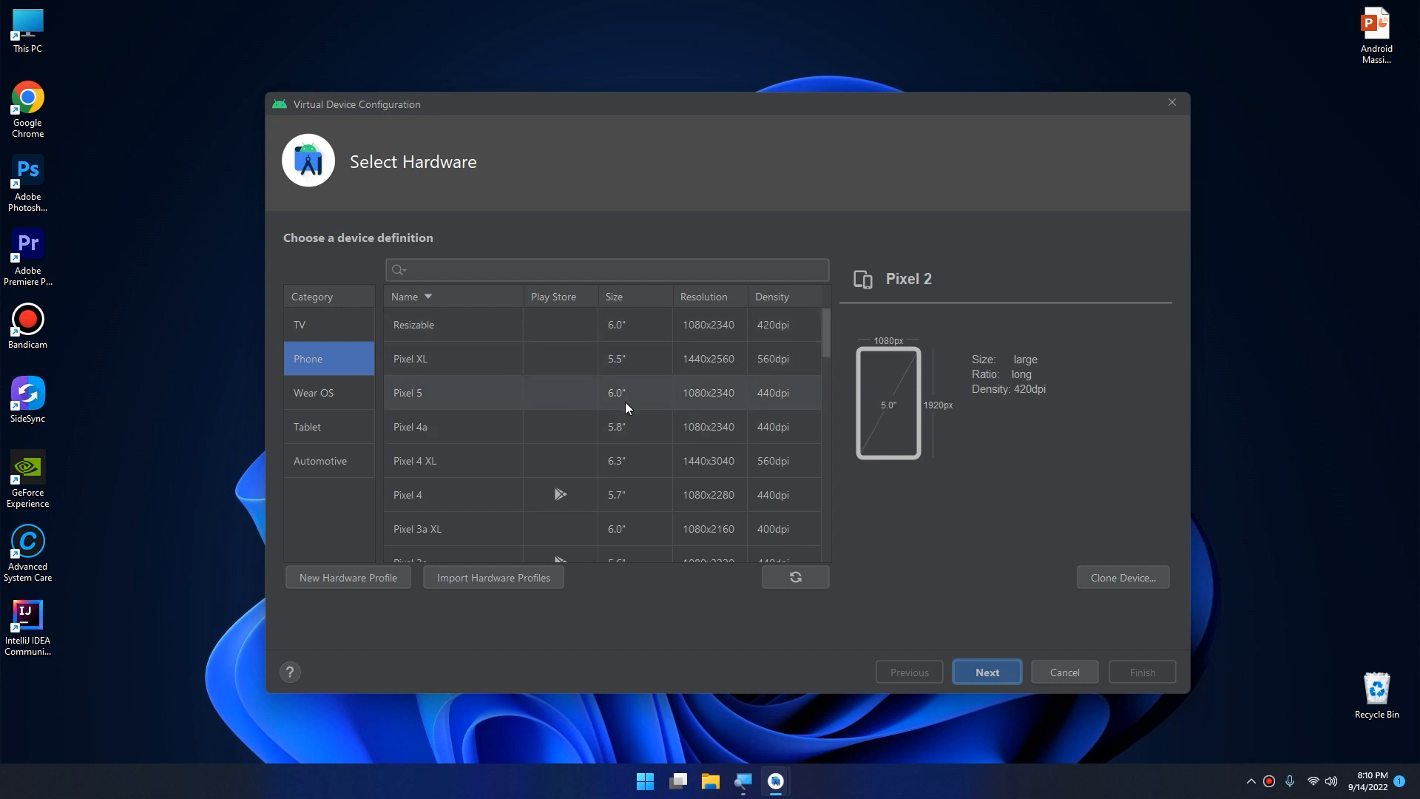
# Browse the phone device definitions, look through the other device categories, and return to the Phone category.
pyautogui.scroll(-2, 618, 463)
pyautogui.scroll(-15, 617, 461)
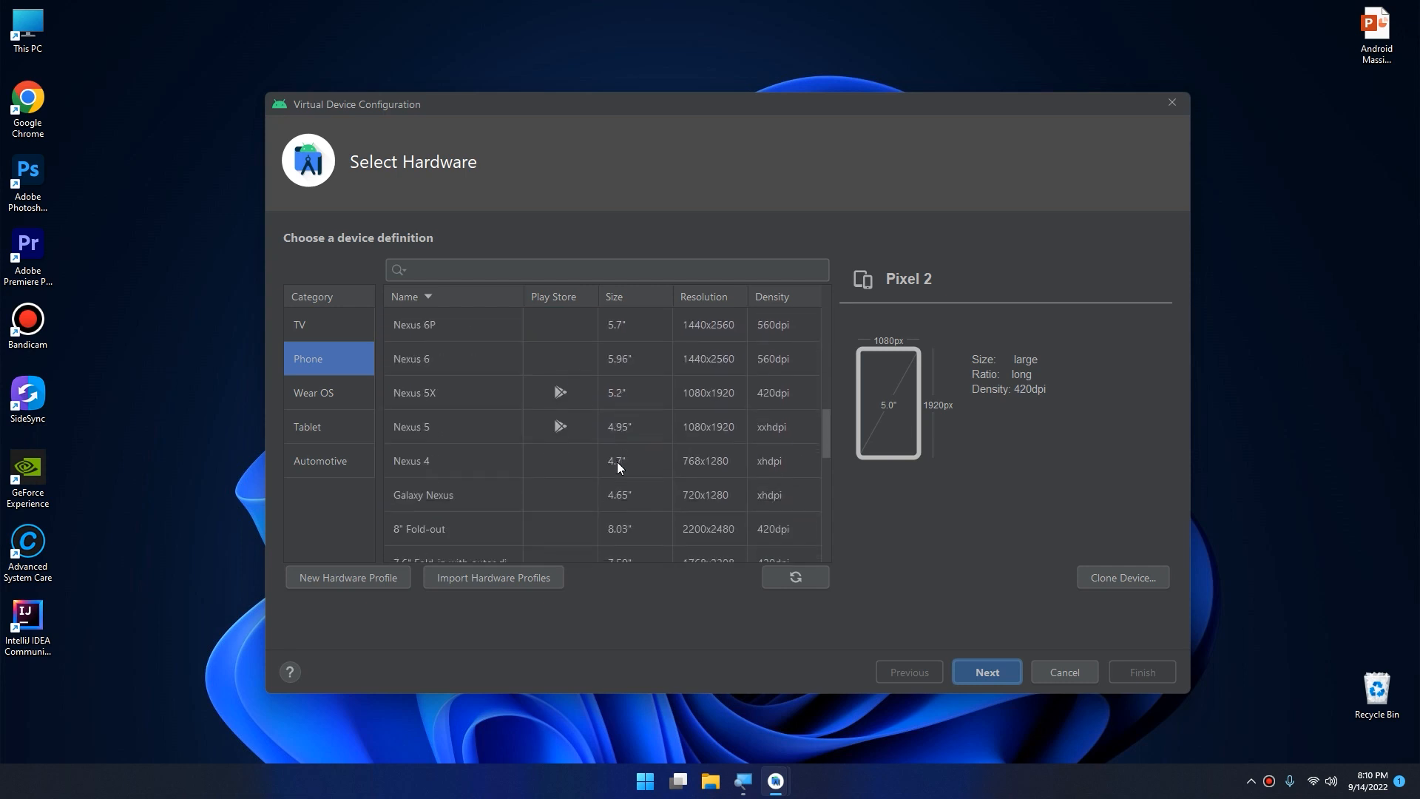
pyautogui.scroll(15, 630, 481)
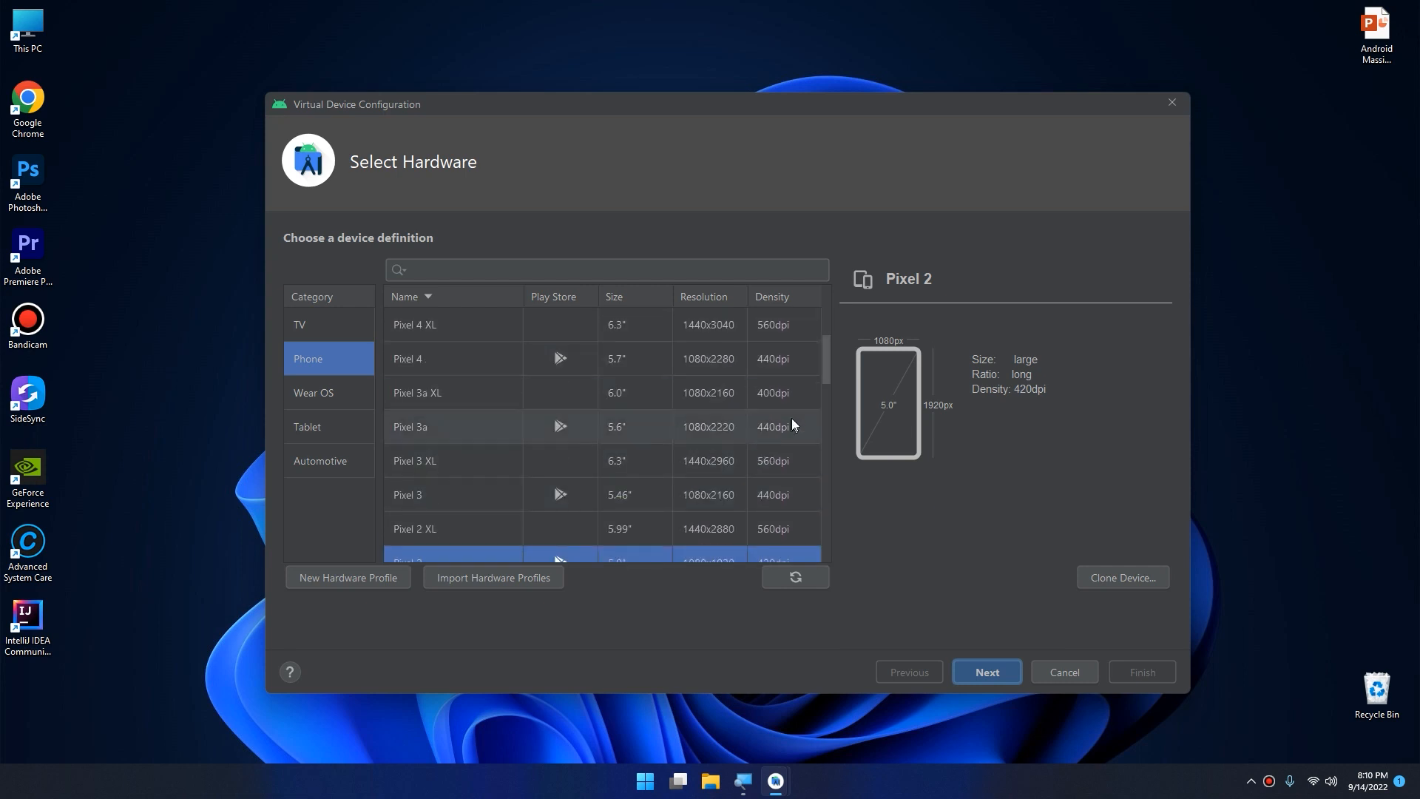
pyautogui.moveTo(827, 352); pyautogui.dragTo(787, 374)
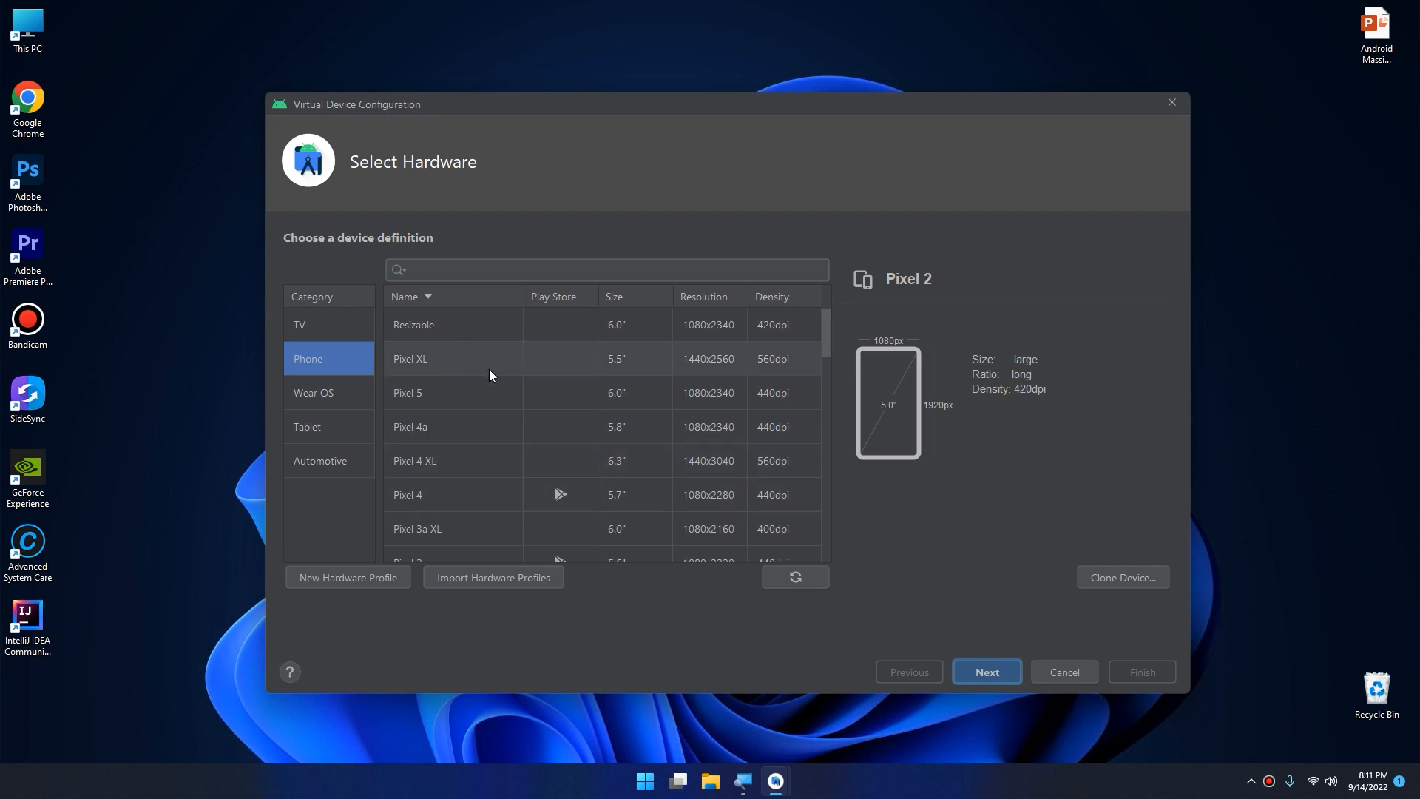
pyautogui.click(317, 312)
pyautogui.click(322, 358)
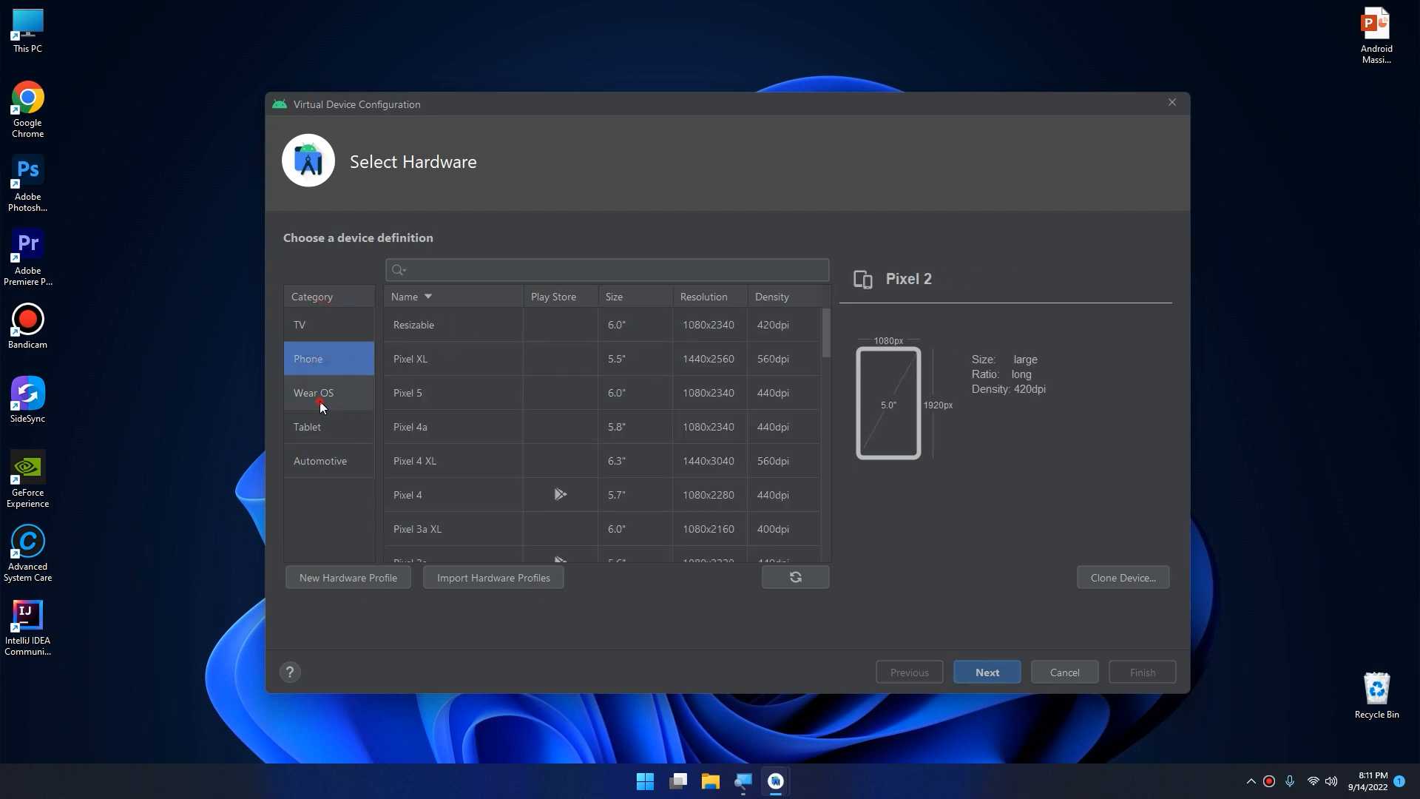
pyautogui.click(319, 399)
pyautogui.click(326, 428)
pyautogui.click(330, 460)
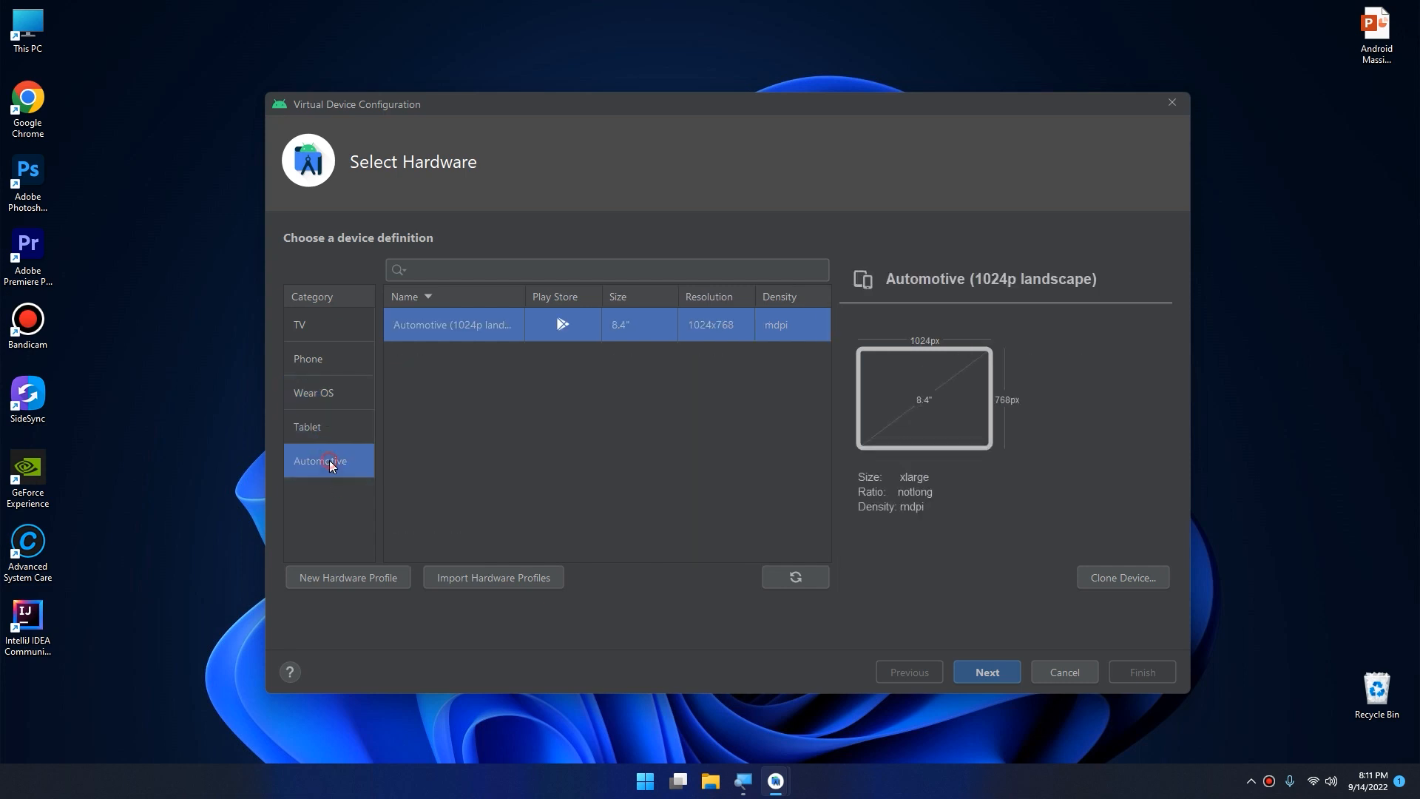
pyautogui.click(327, 357)
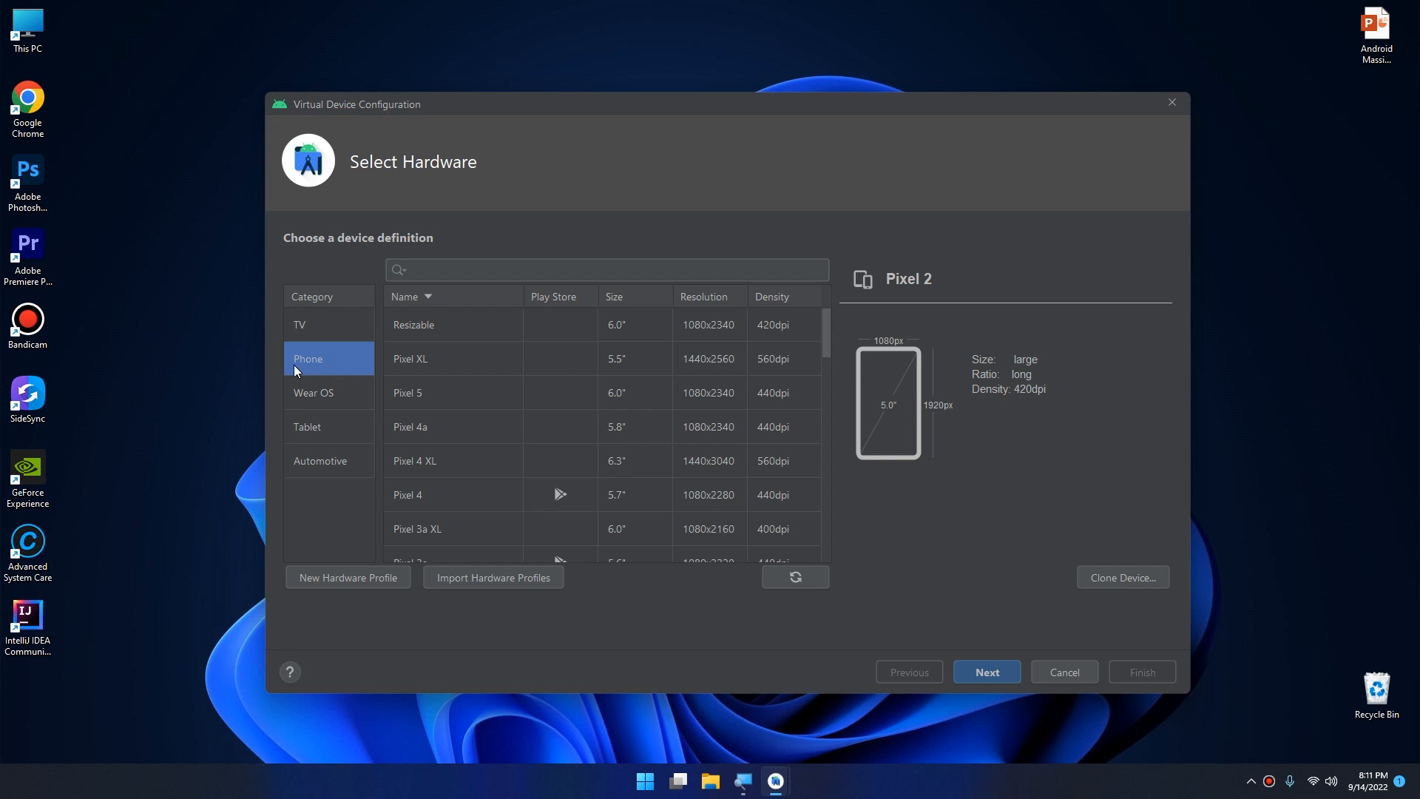
# Preview the Nexus 6 and Pixel 5 definitions in the phone list.
pyautogui.scroll(-4, 509, 494)
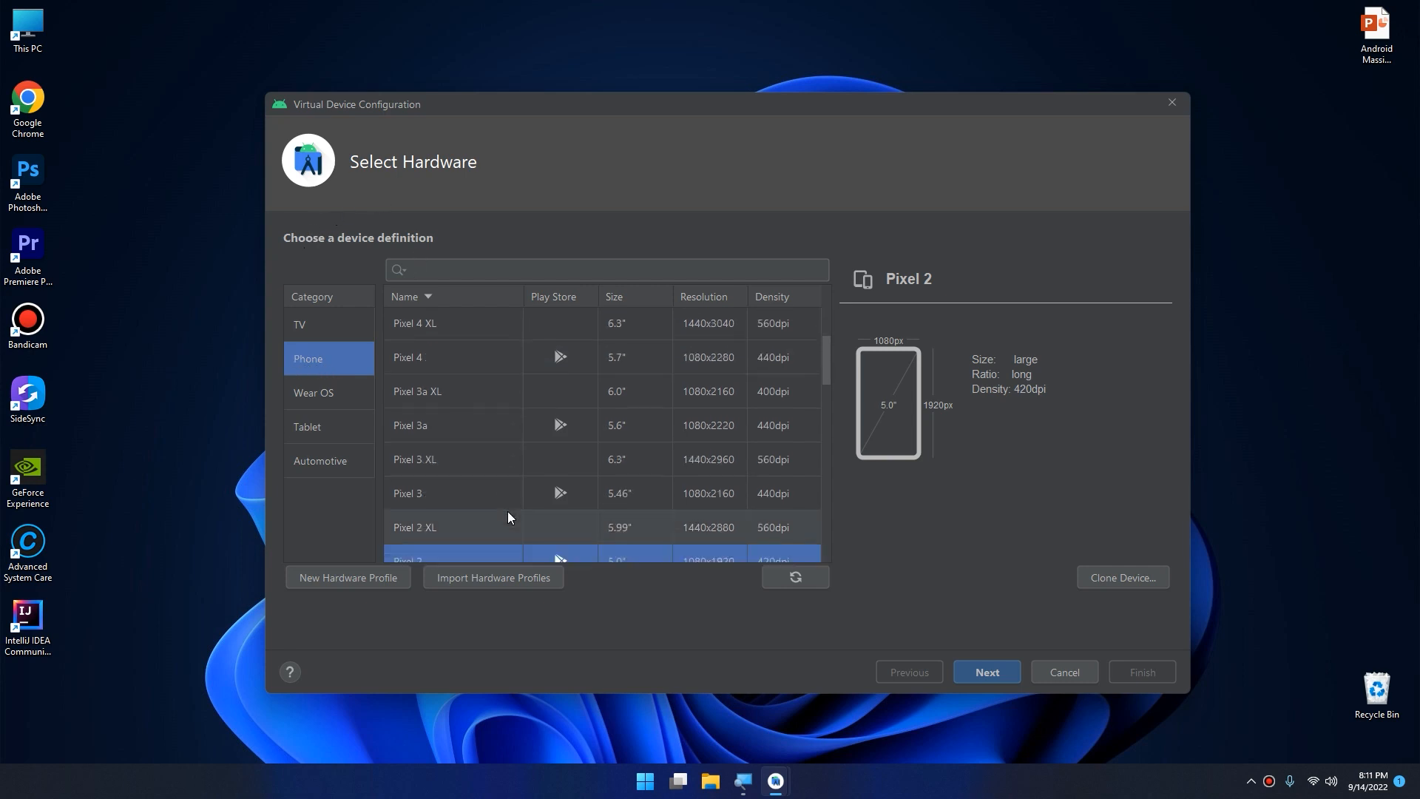
pyautogui.scroll(-1, 518, 522)
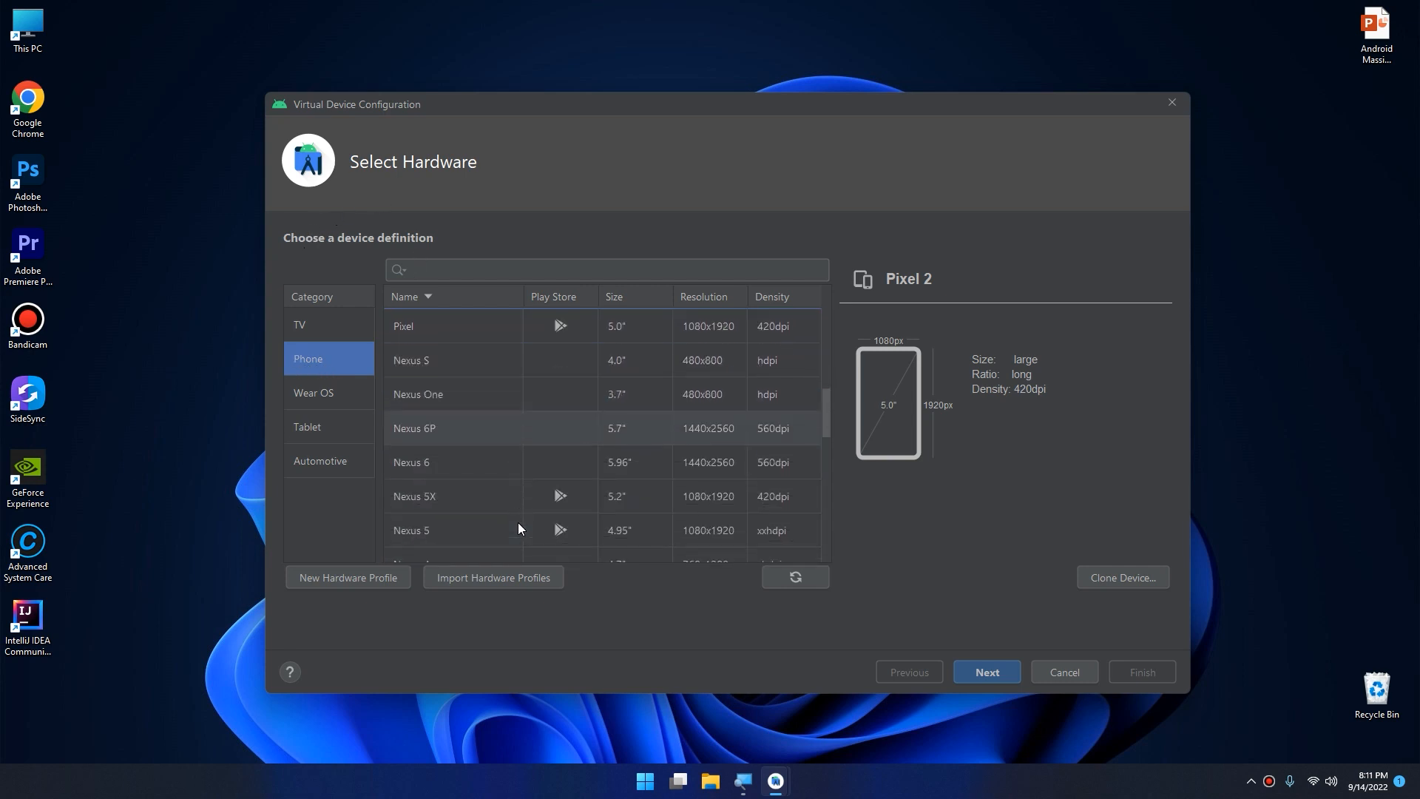
pyautogui.click(461, 463)
pyautogui.scroll(5, 466, 469)
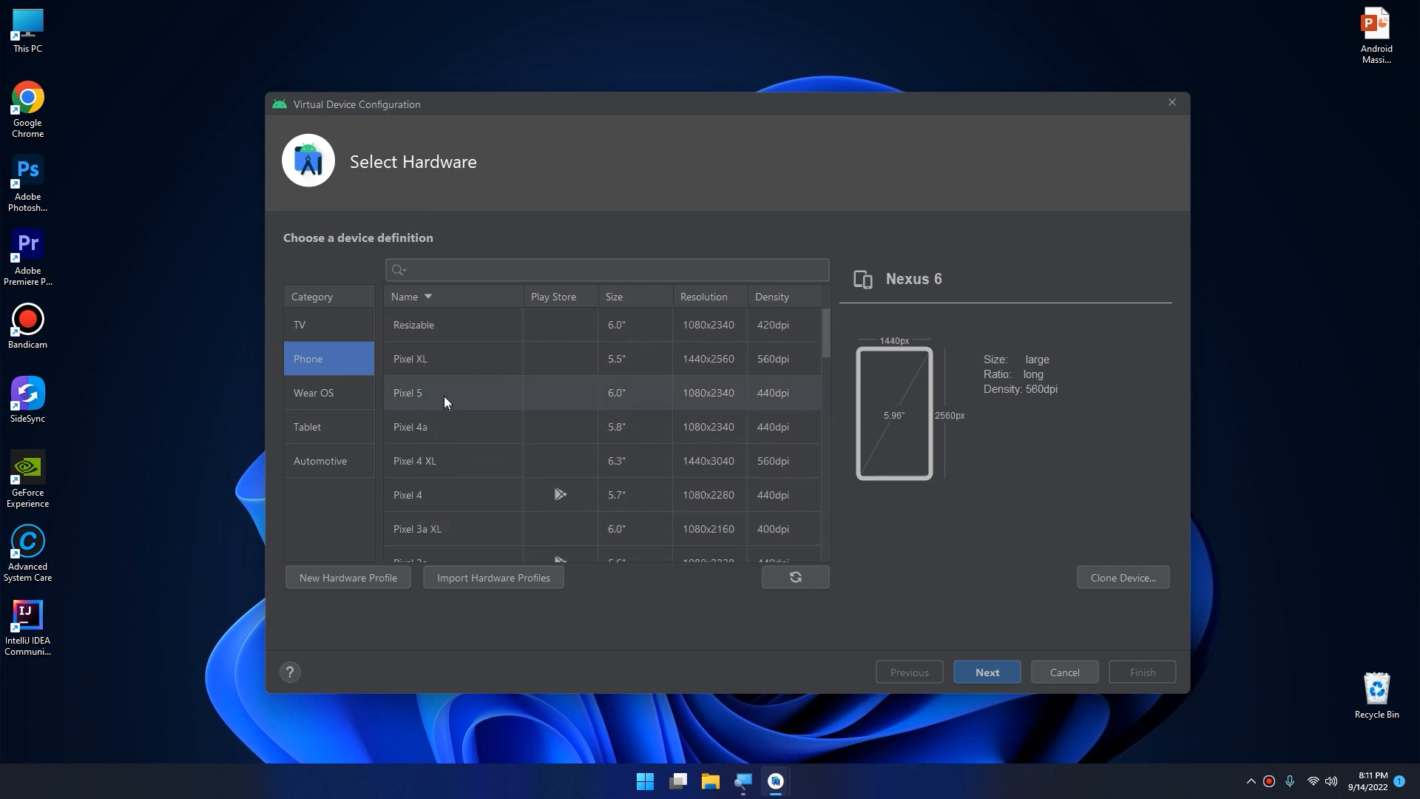
pyautogui.click(444, 394)
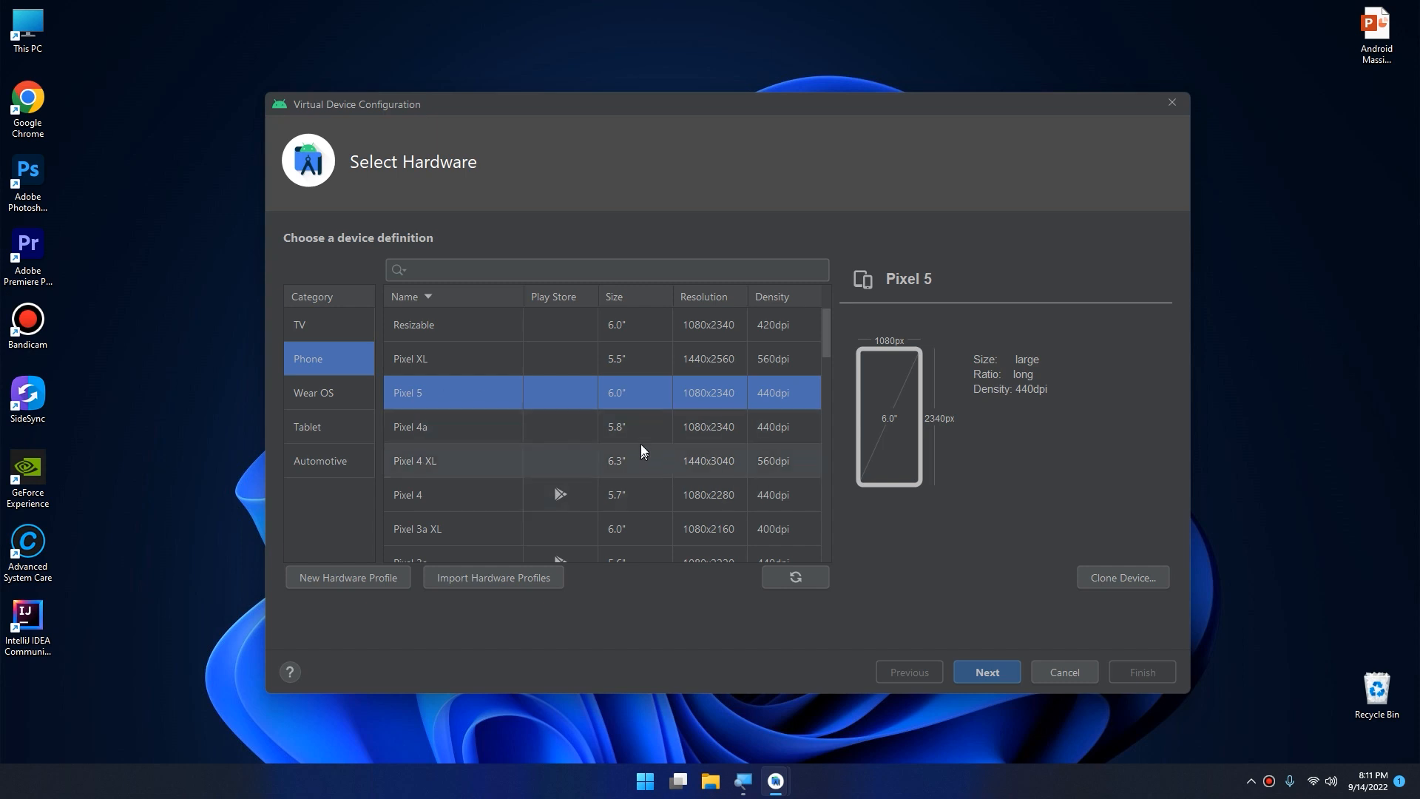
# Choose the Nexus 6 phone definition and continue to the system image selection.
pyautogui.scroll(-5, 556, 464)
pyautogui.scroll(-2, 545, 466)
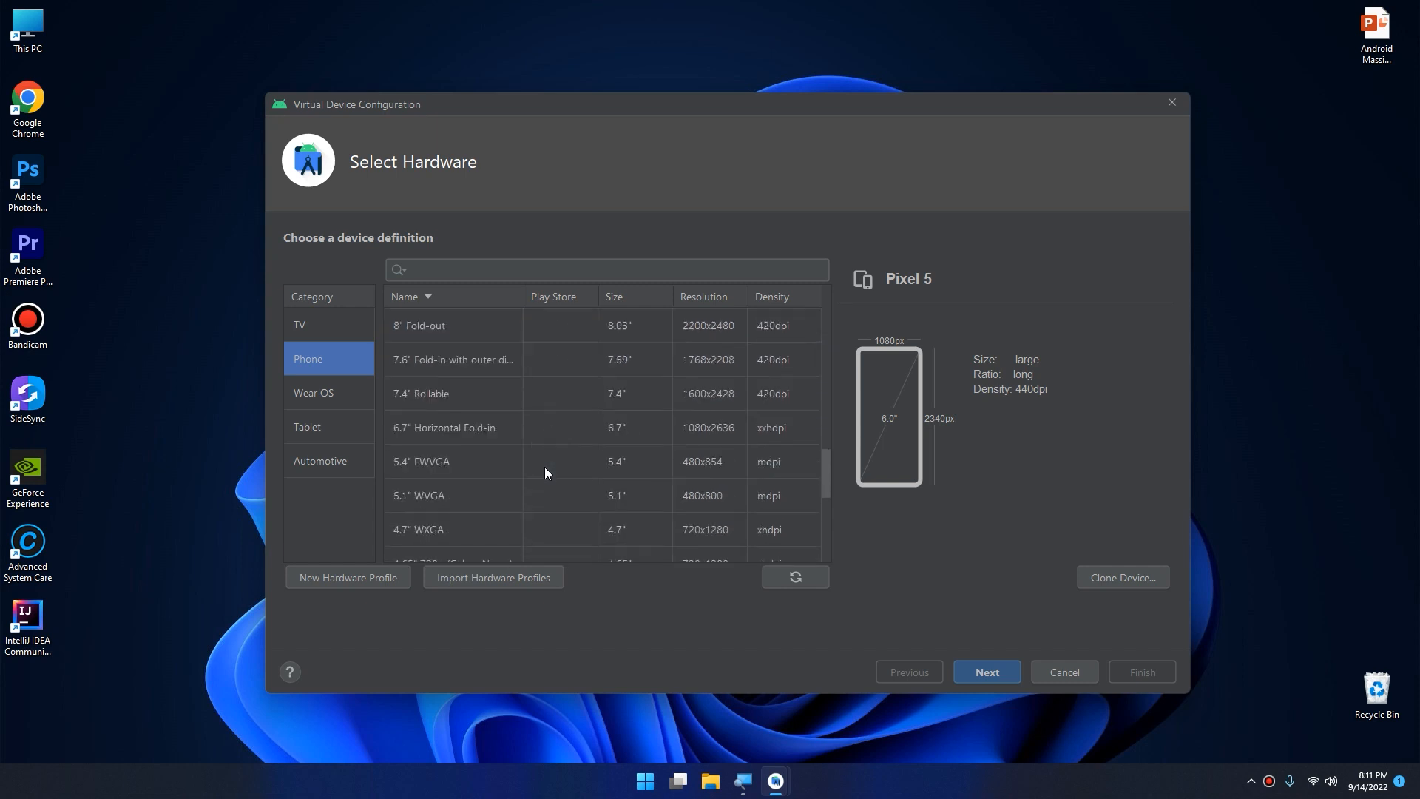
pyautogui.scroll(4, 544, 467)
pyautogui.click(436, 468)
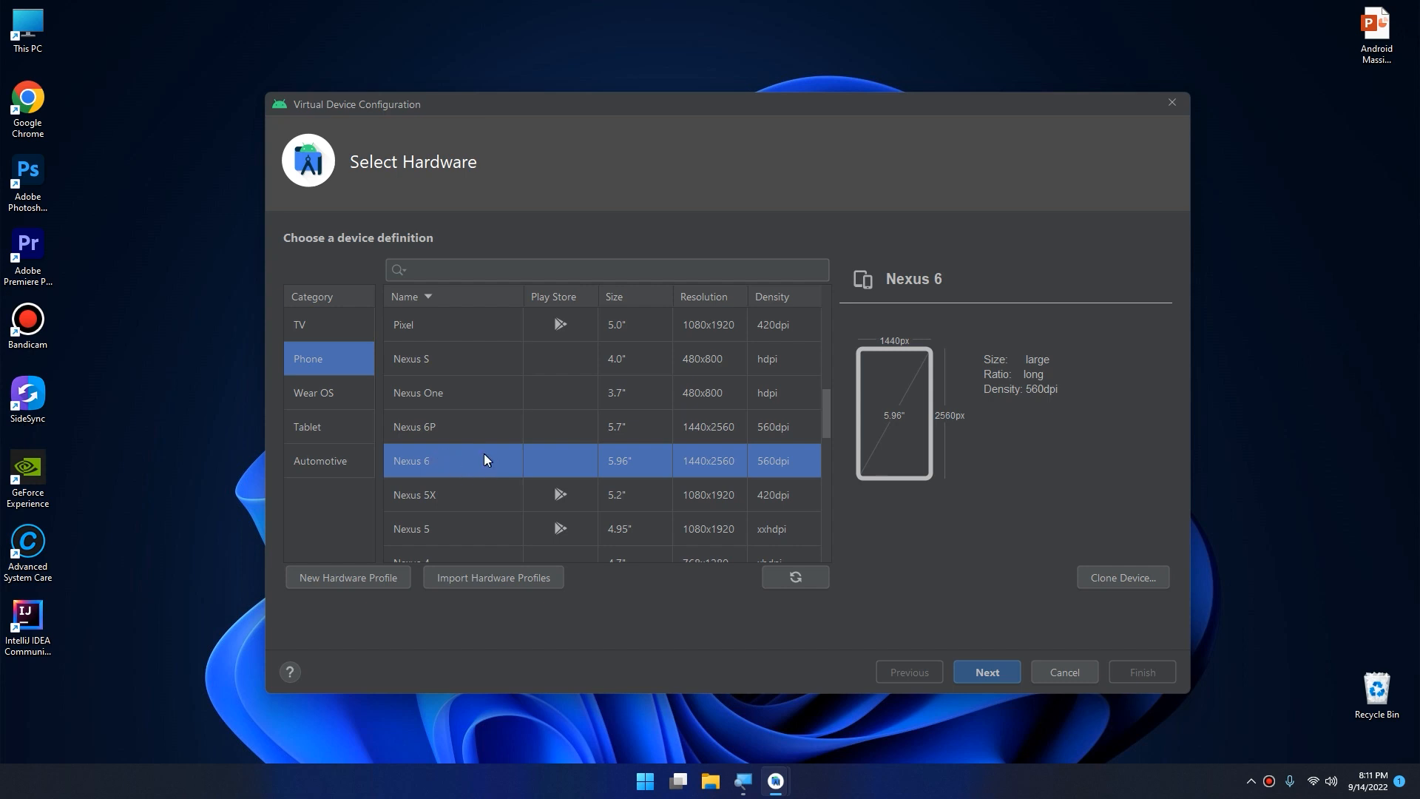
pyautogui.click(987, 671)
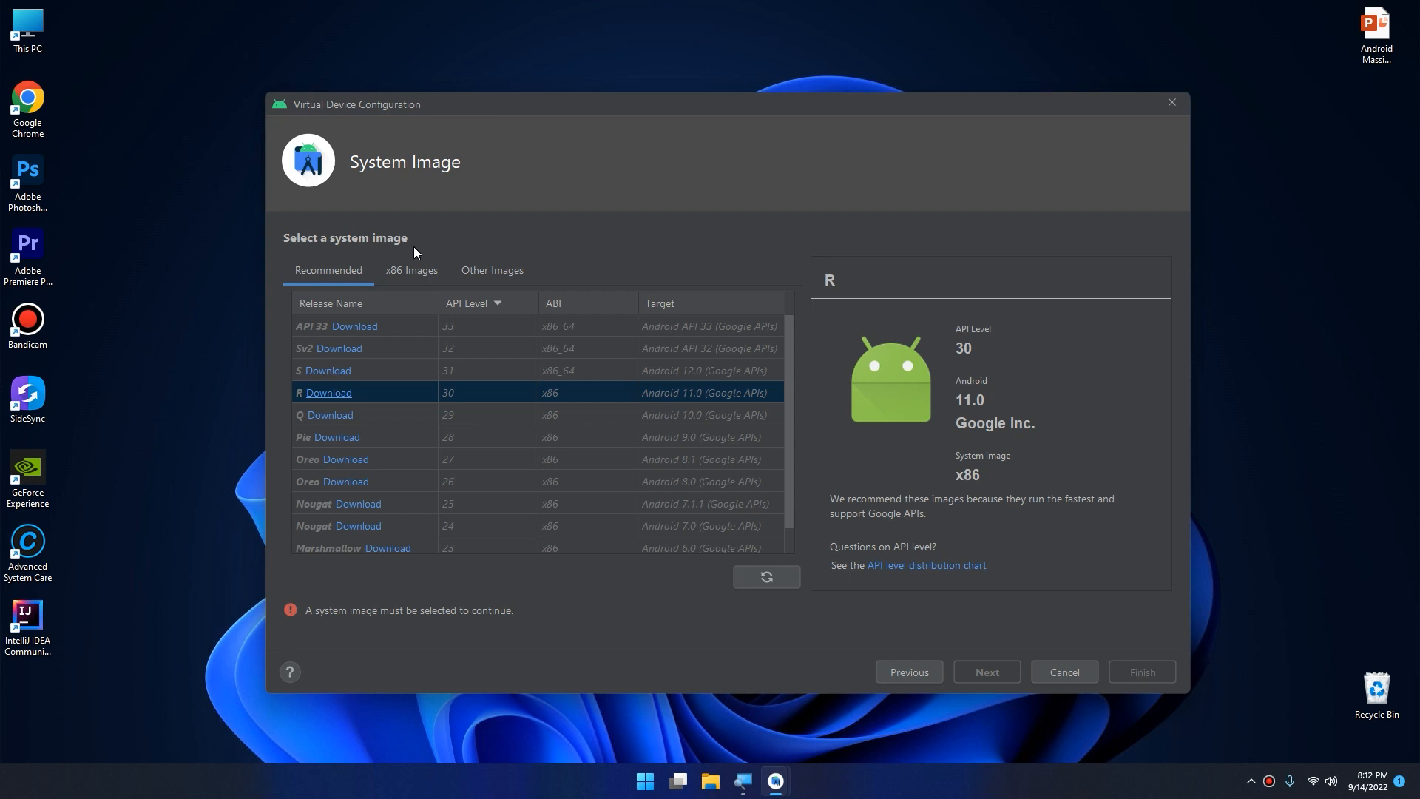
# Download the API 33 x86_64 system image, accepting its license, and use it for the virtual device.
pyautogui.click(455, 322)
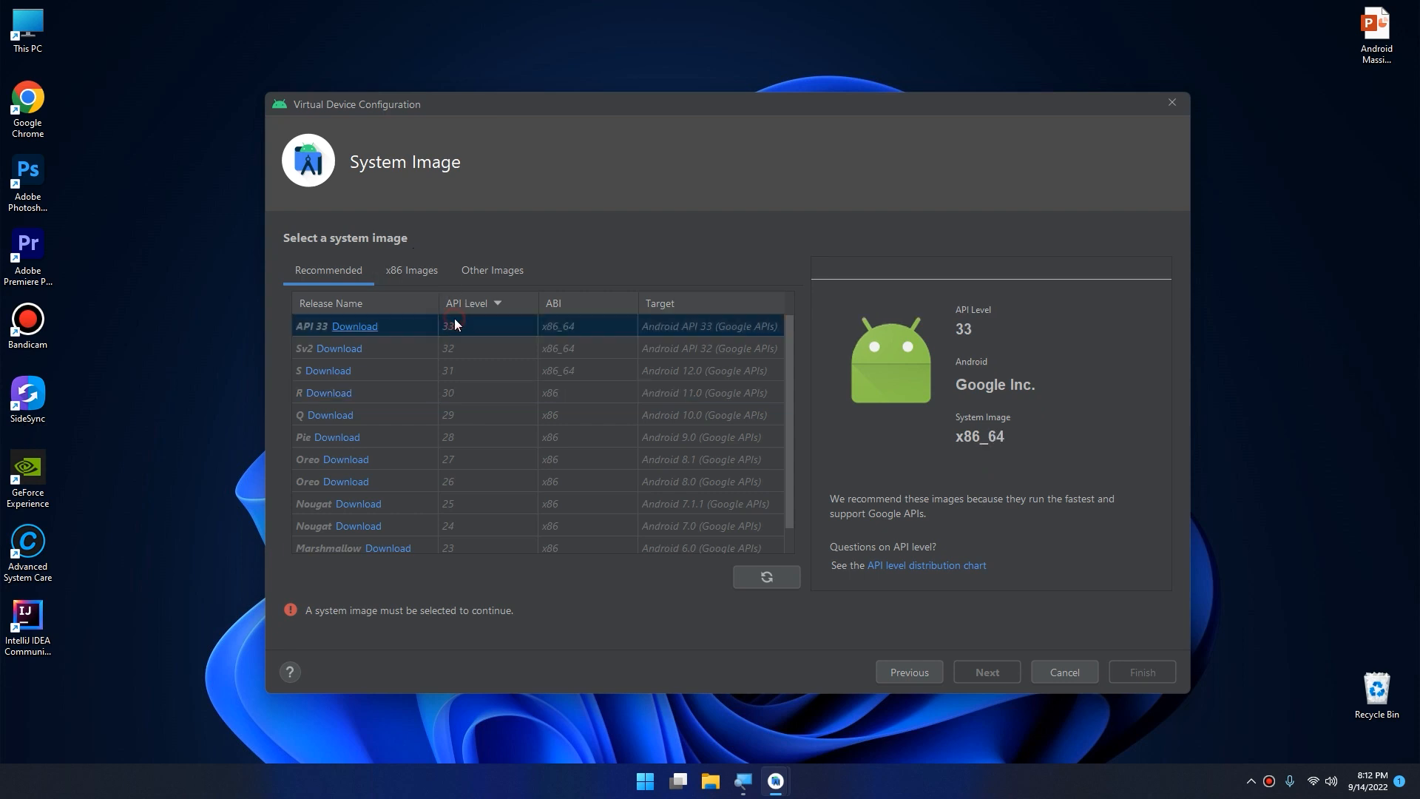
pyautogui.click(347, 327)
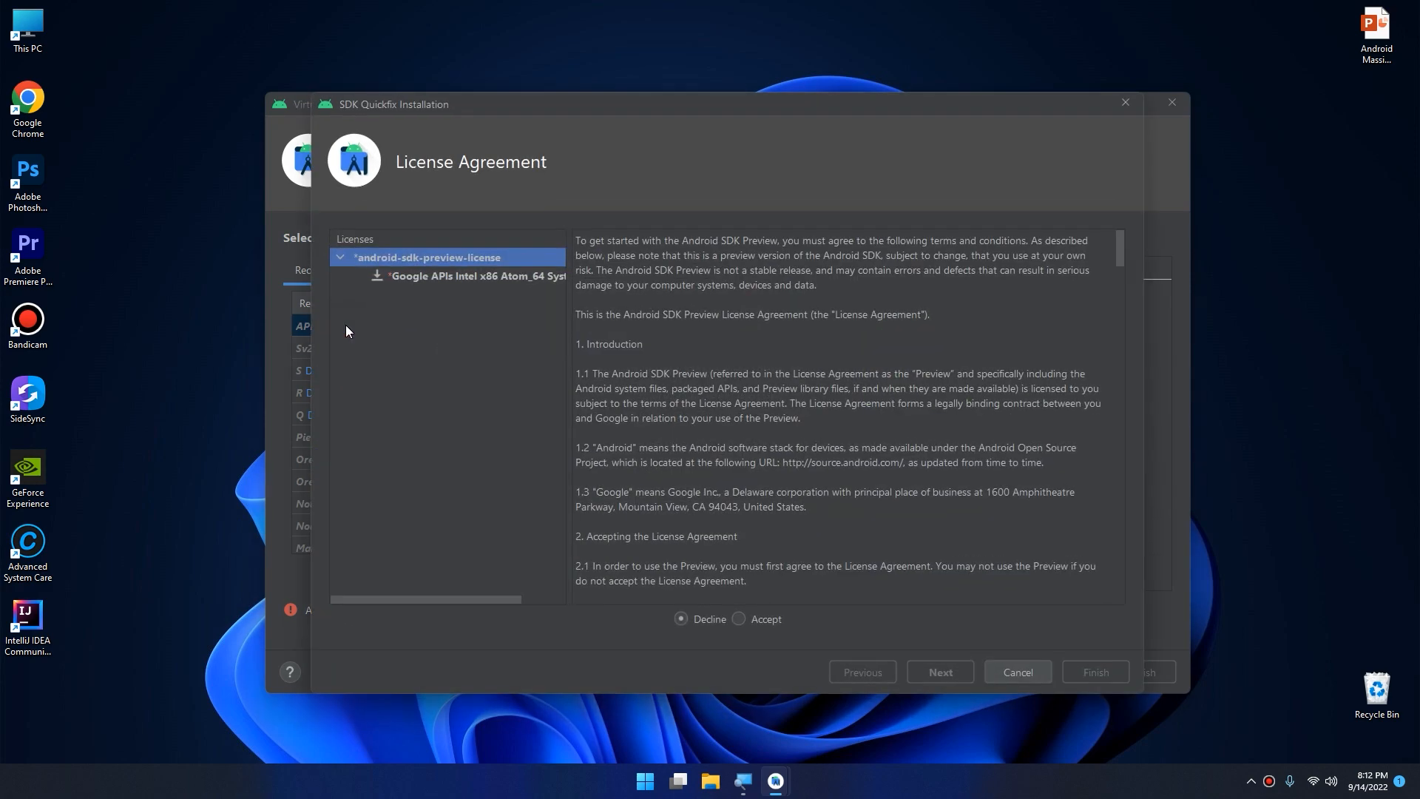
pyautogui.click(482, 275)
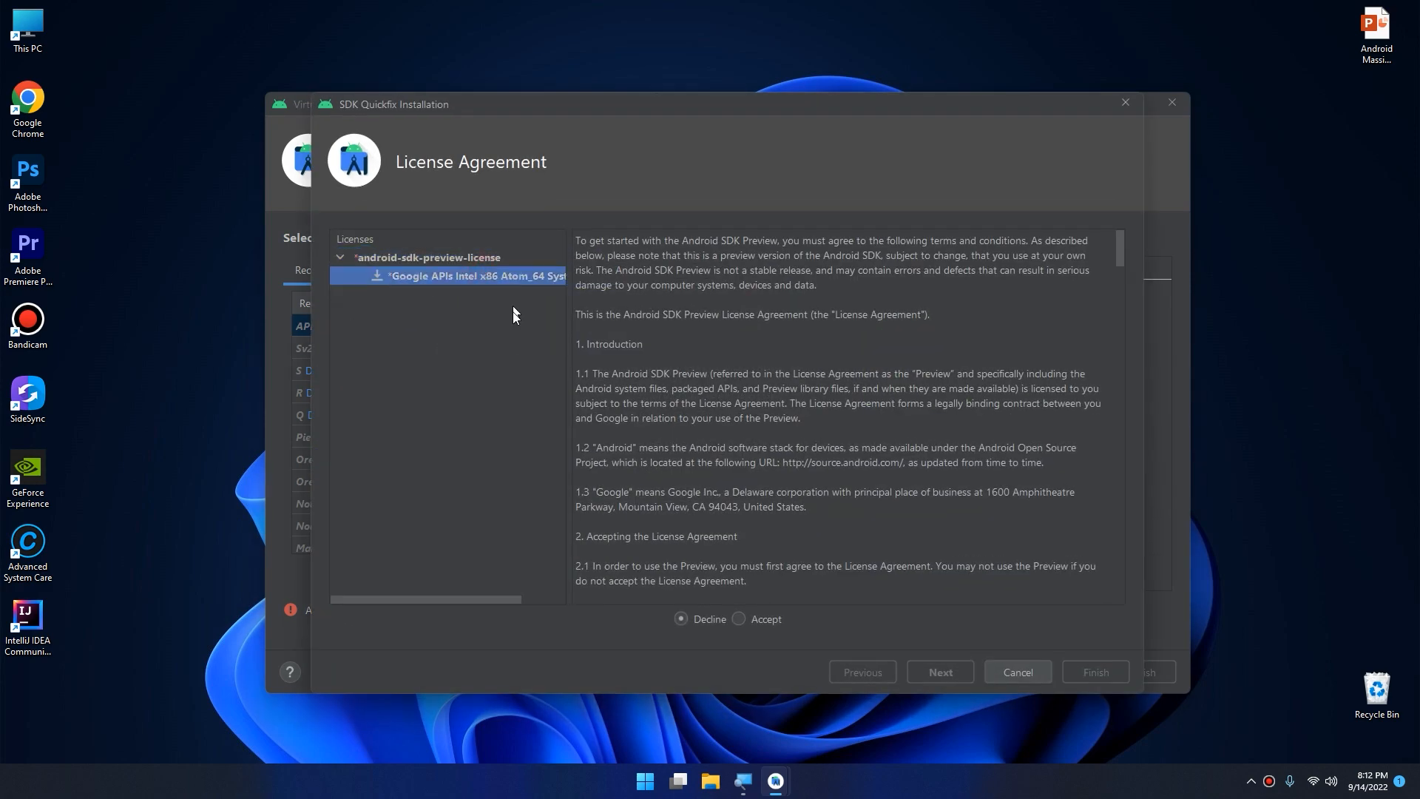
pyautogui.click(742, 618)
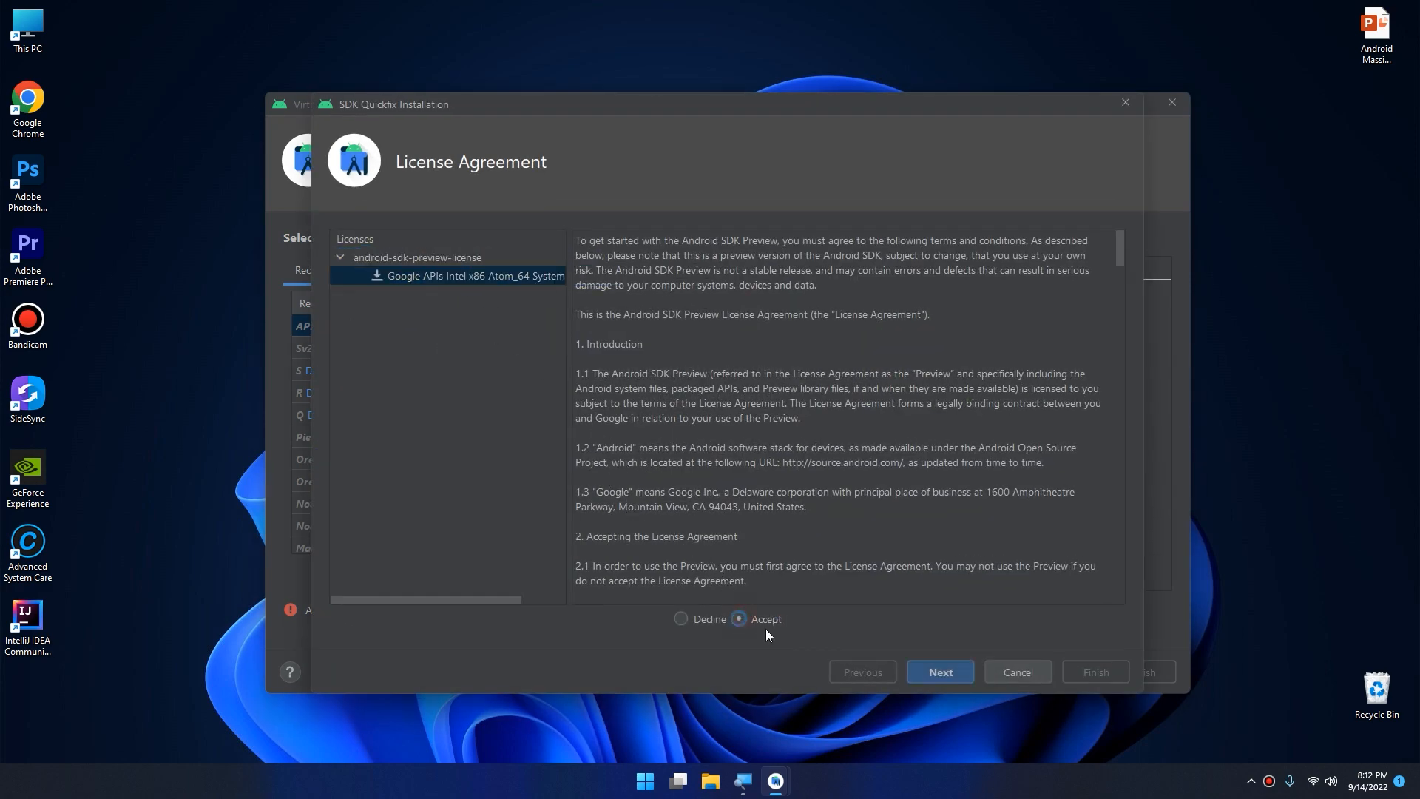
pyautogui.click(940, 671)
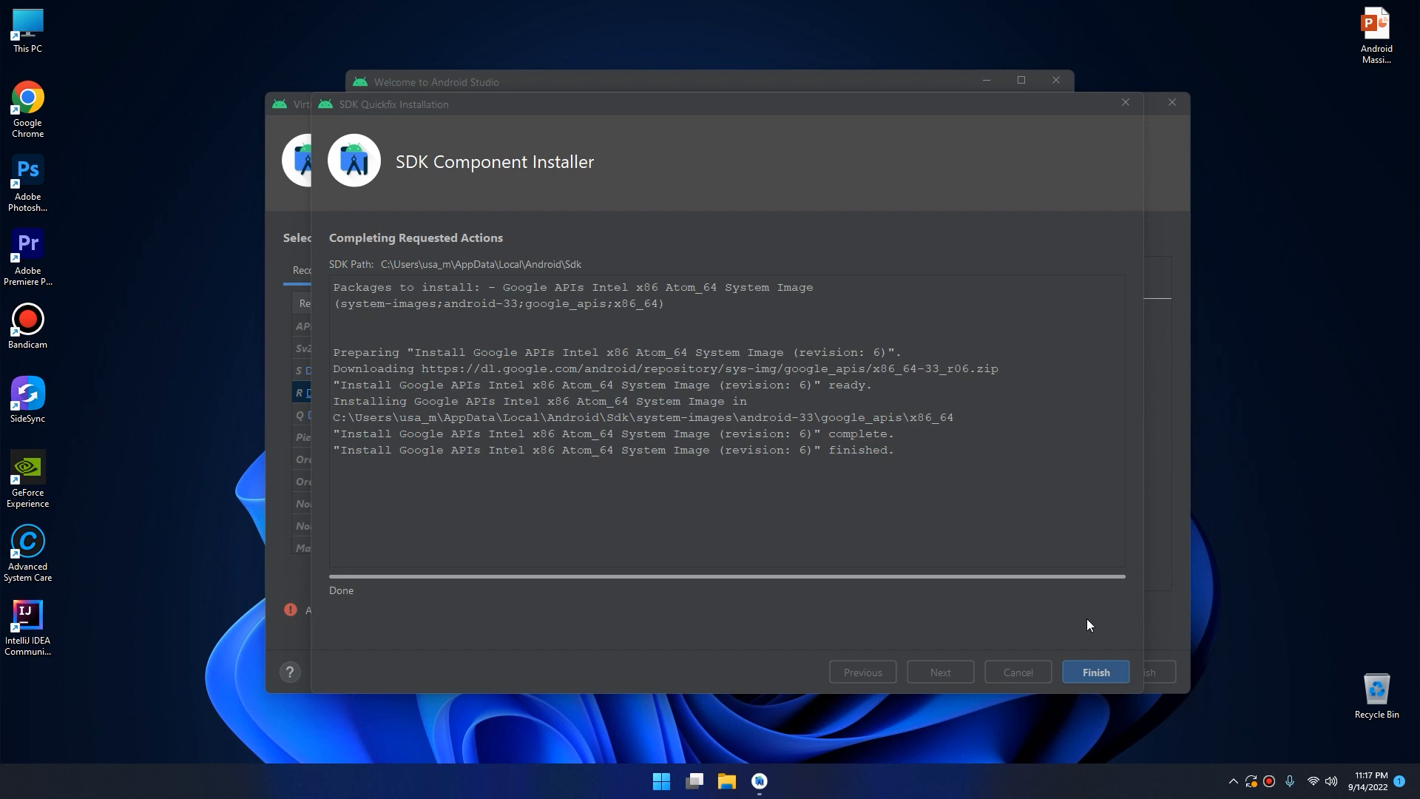
pyautogui.click(1099, 669)
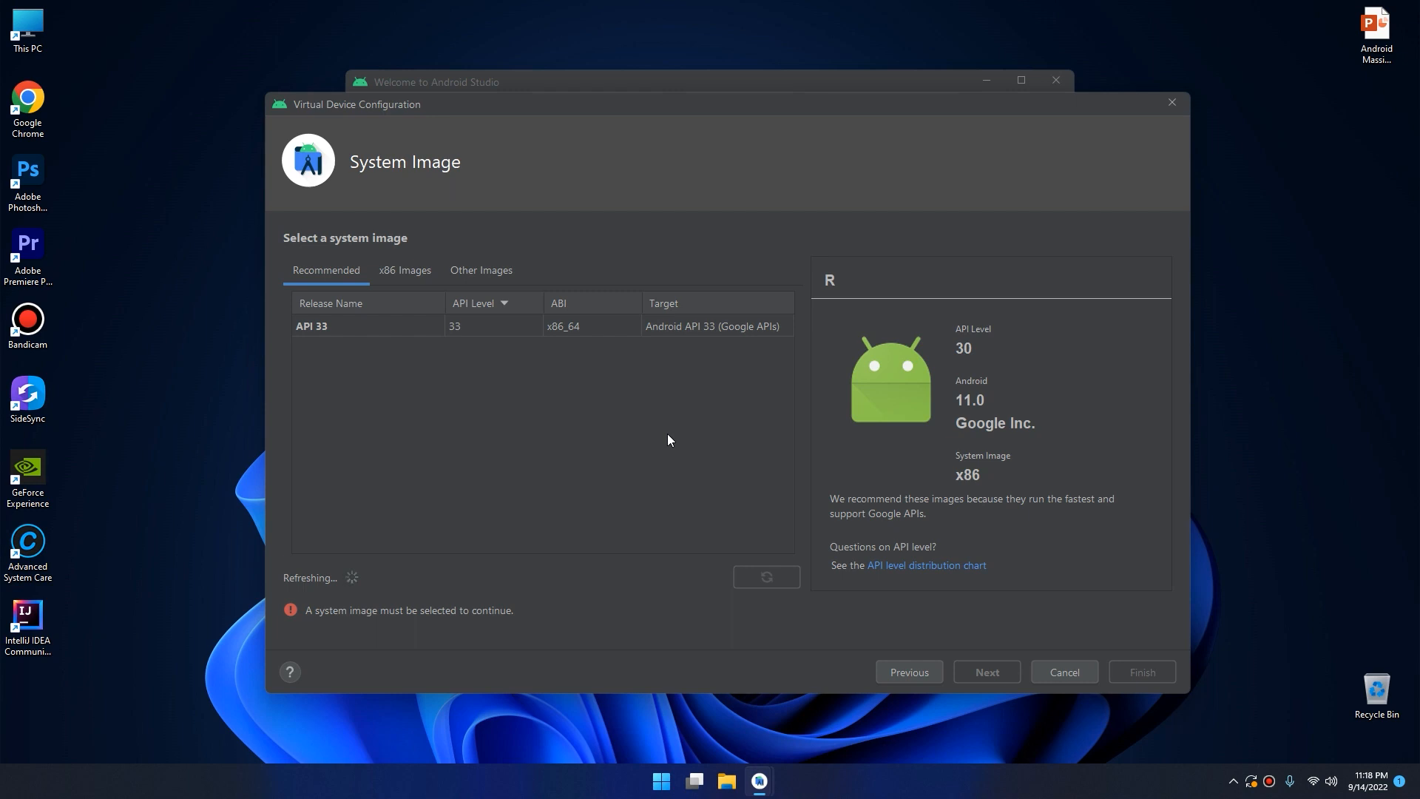
pyautogui.click(362, 326)
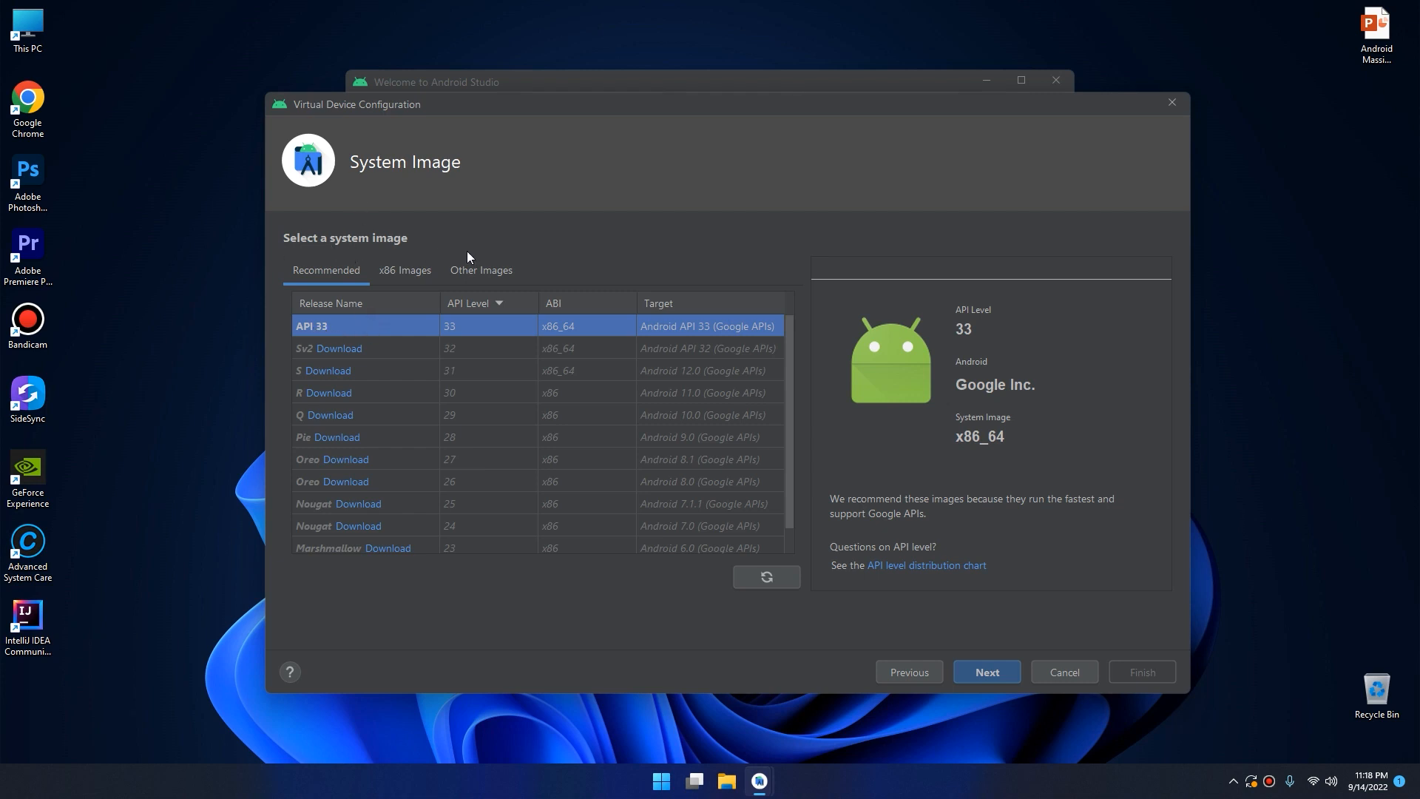
pyautogui.click(1005, 677)
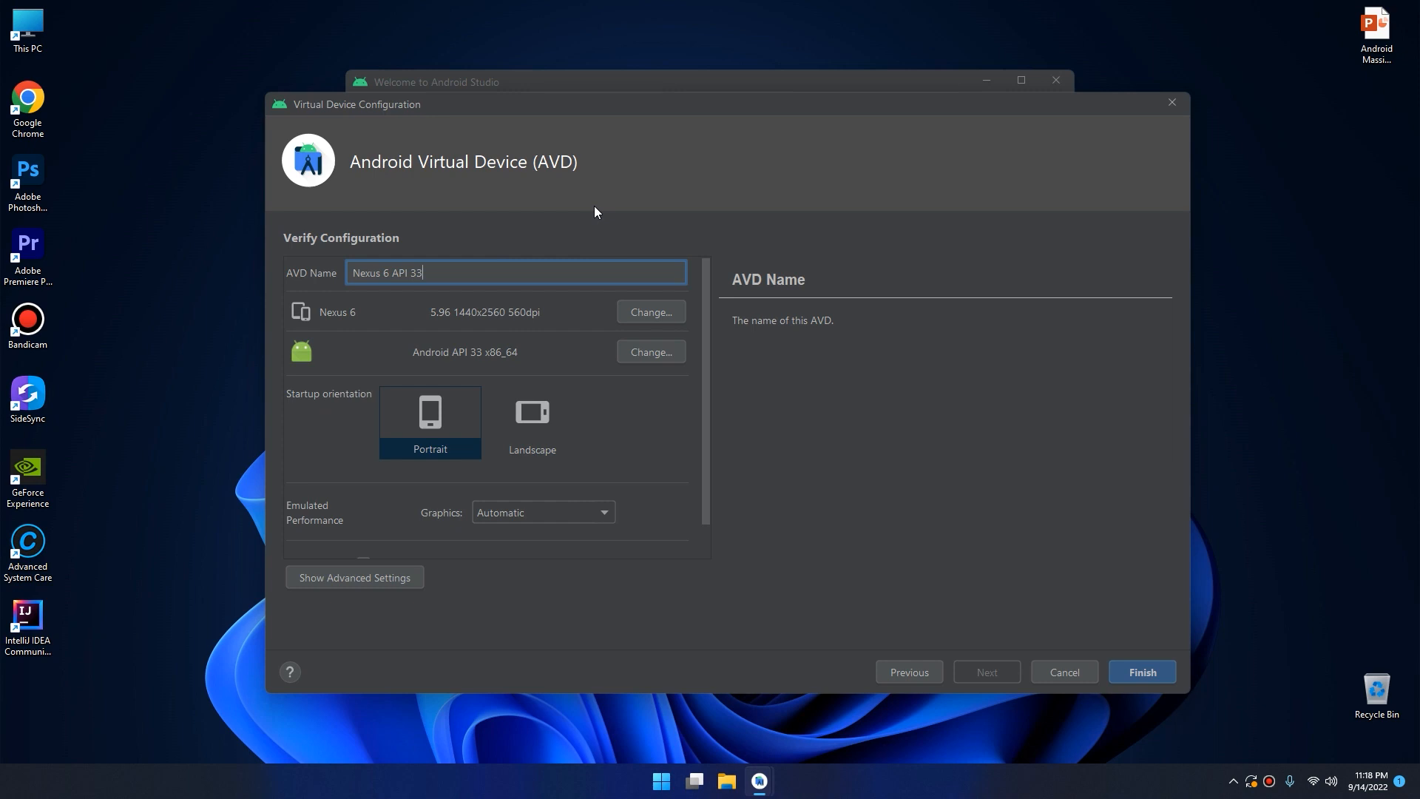
pyautogui.moveTo(457, 268); pyautogui.dragTo(291, 257)
pyautogui.click(659, 316)
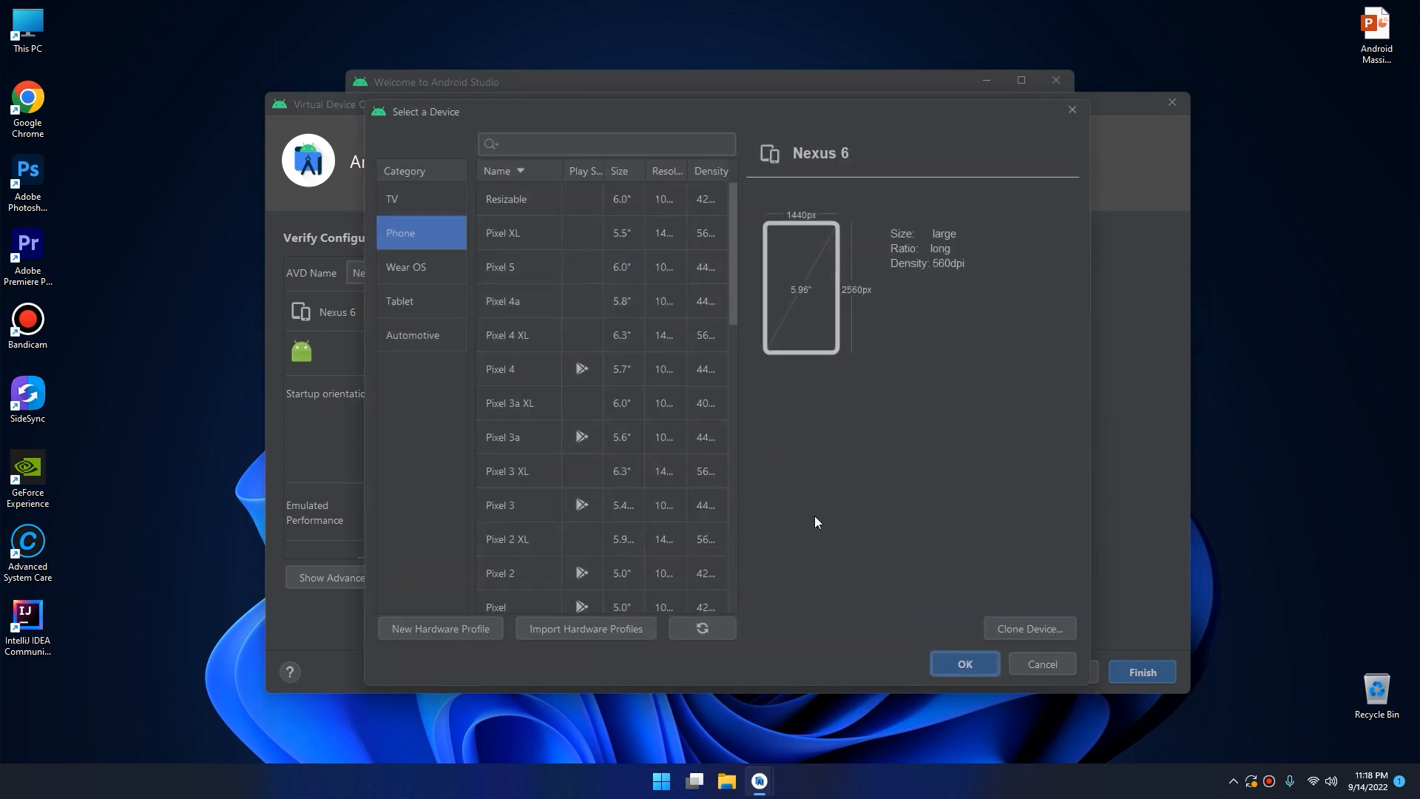
pyautogui.click(1042, 665)
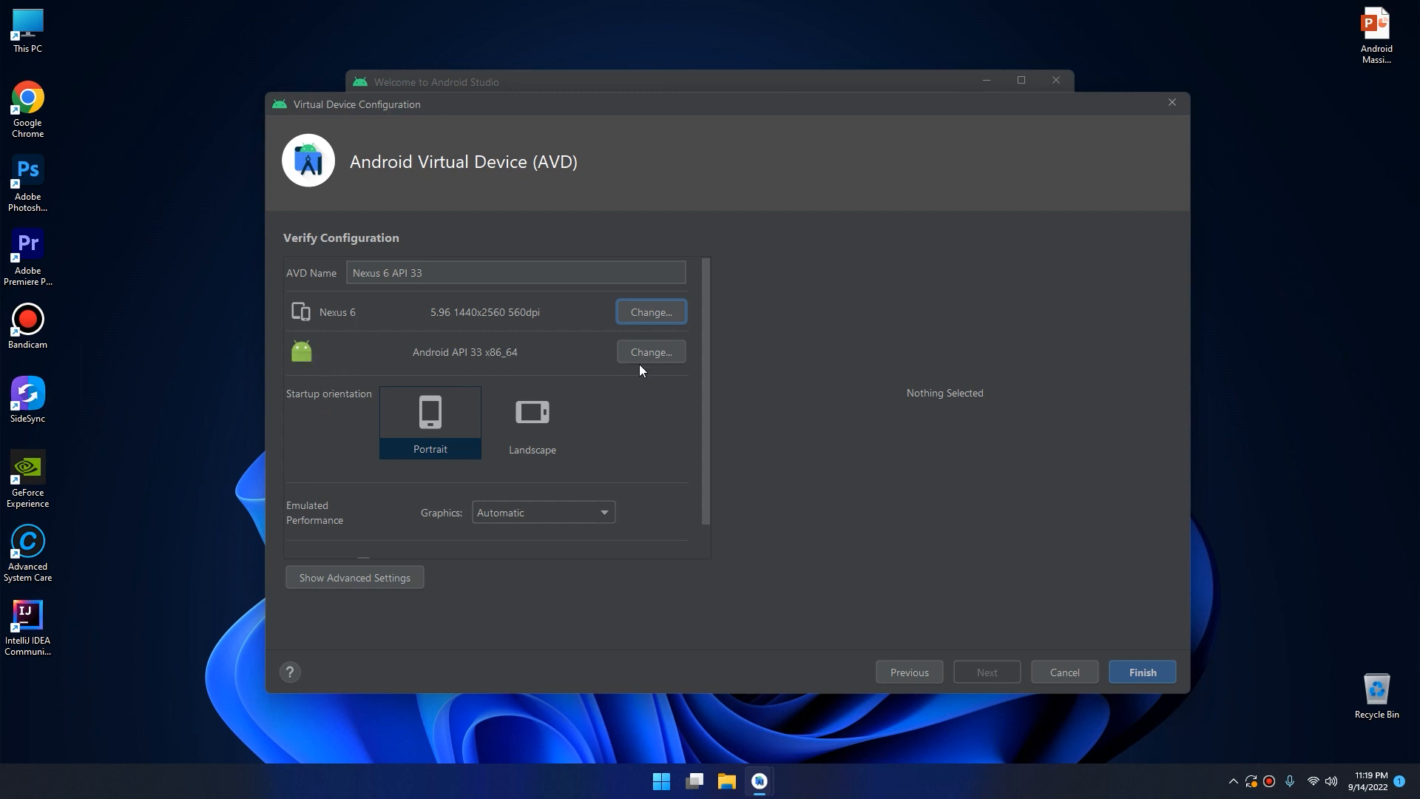
# Set the virtual device's startup orientation to Portrait and its emulated graphics to Automatic.
pyautogui.click(437, 443)
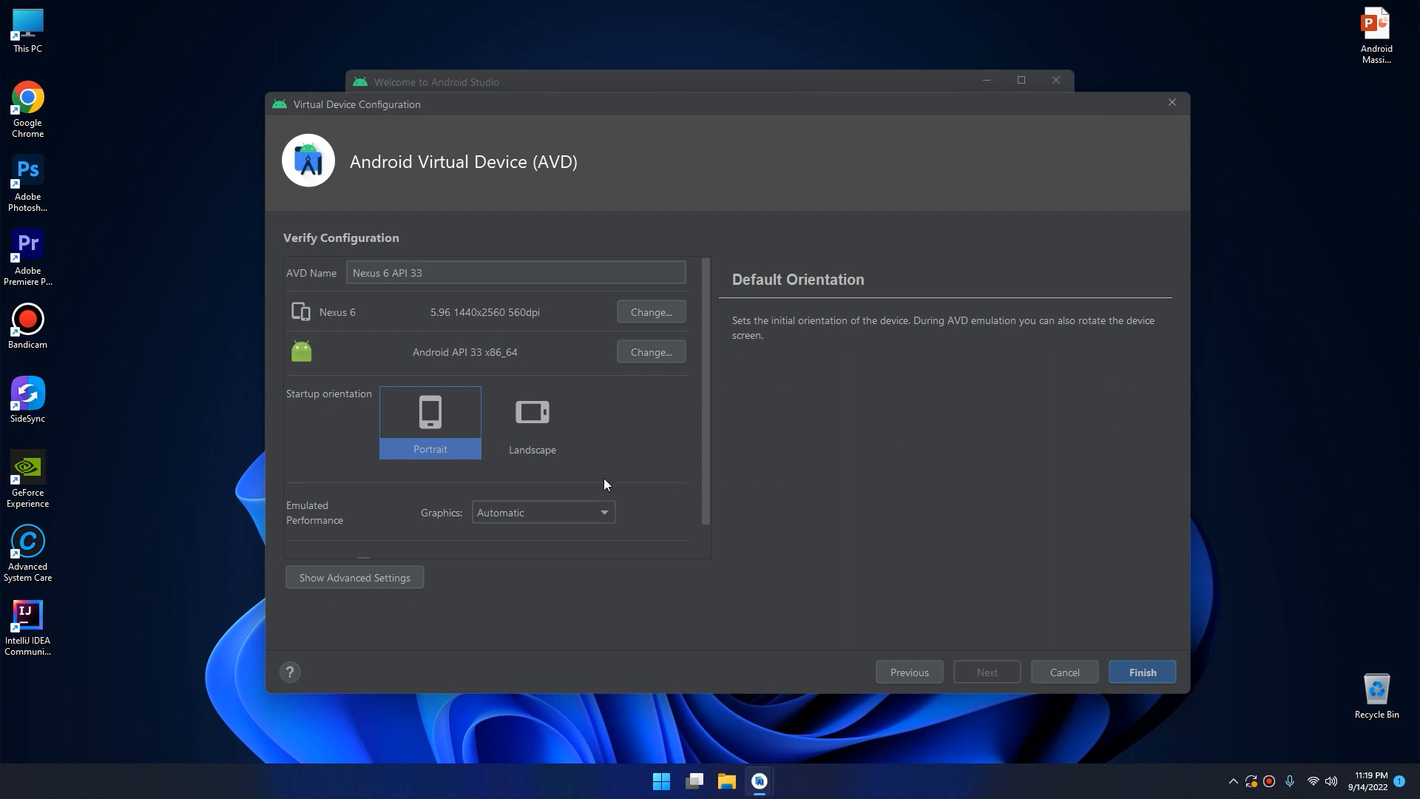
pyautogui.moveTo(703, 433); pyautogui.dragTo(706, 466)
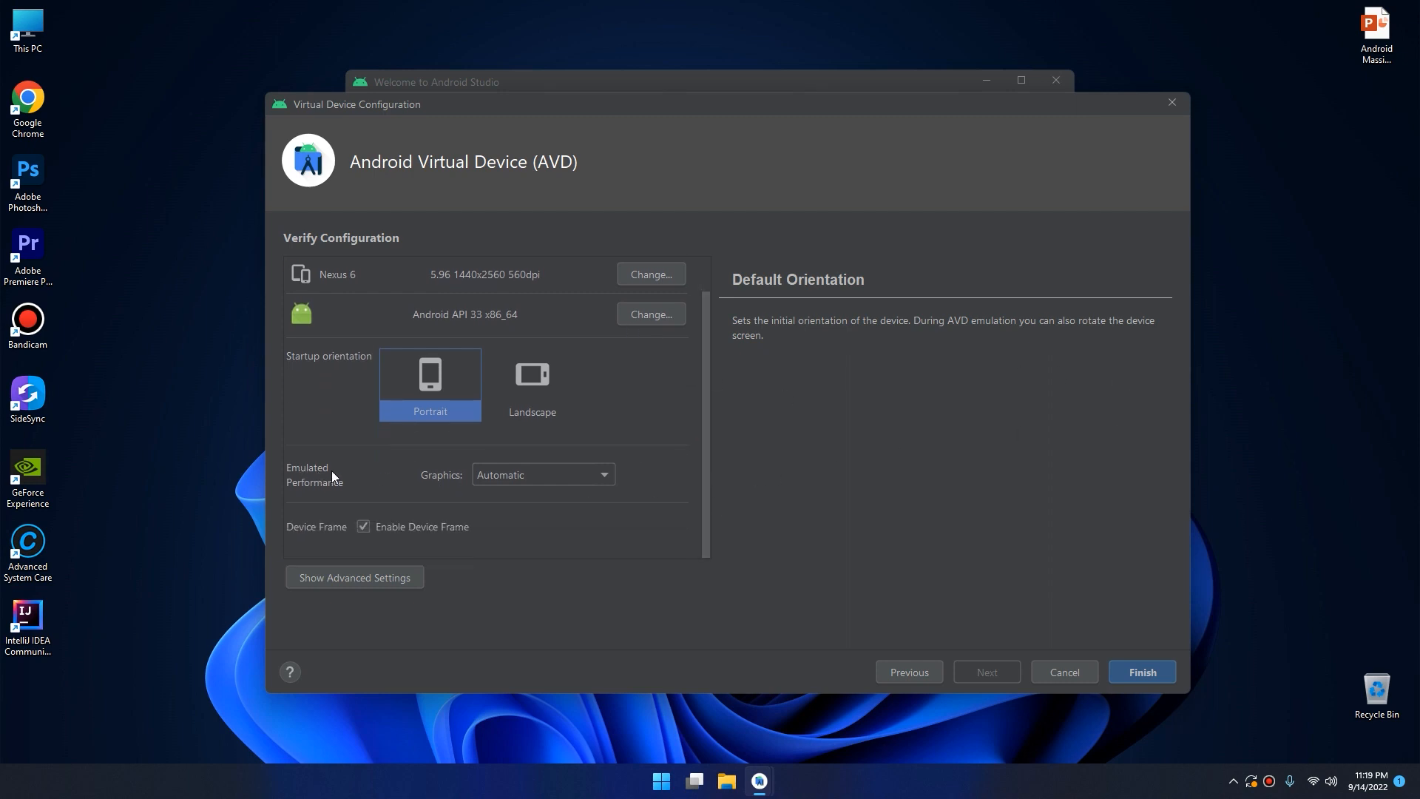
pyautogui.click(580, 477)
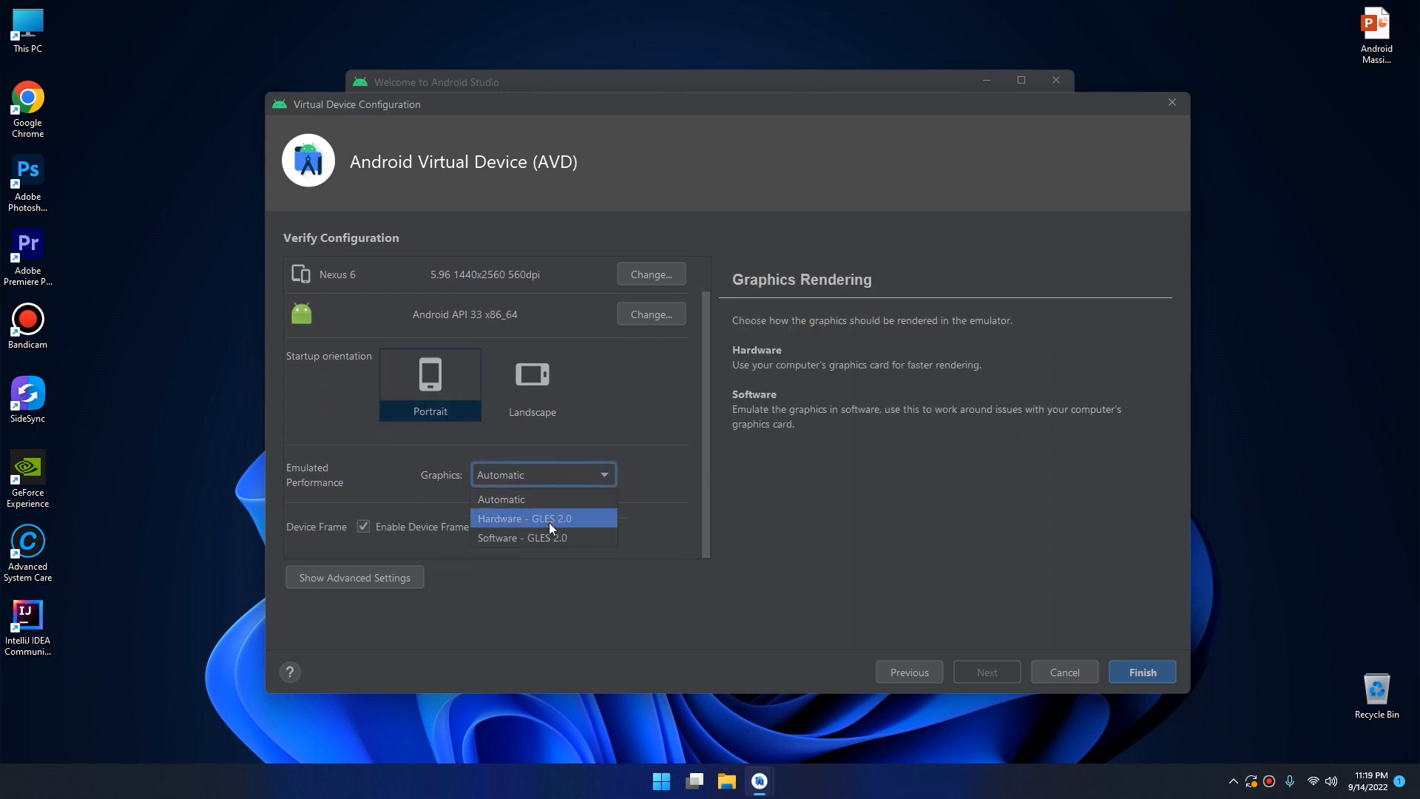
pyautogui.click(558, 496)
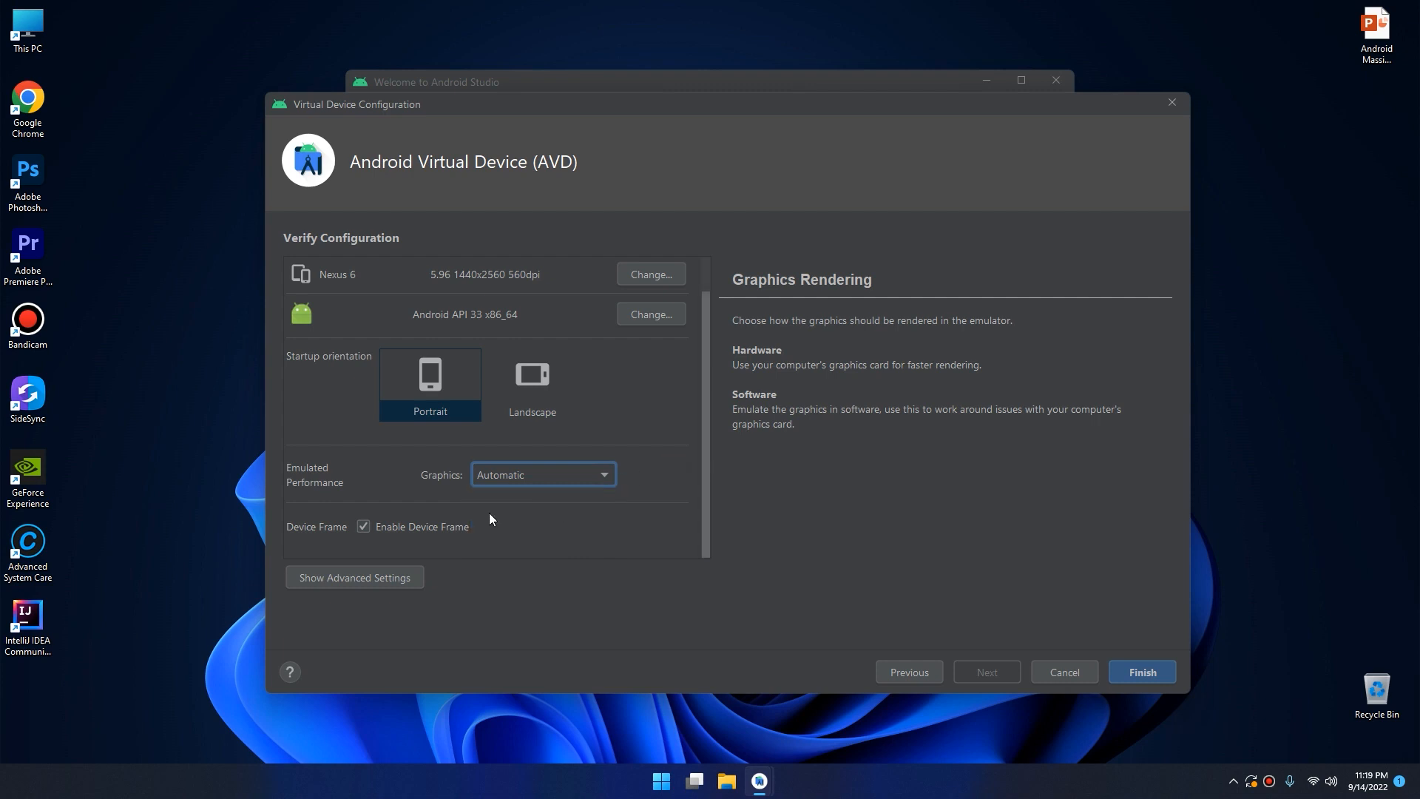
# Review the advanced camera, memory, storage and device frame settings of the virtual device, and hide them again.
pyautogui.click(362, 579)
pyautogui.scroll(-10, 658, 473)
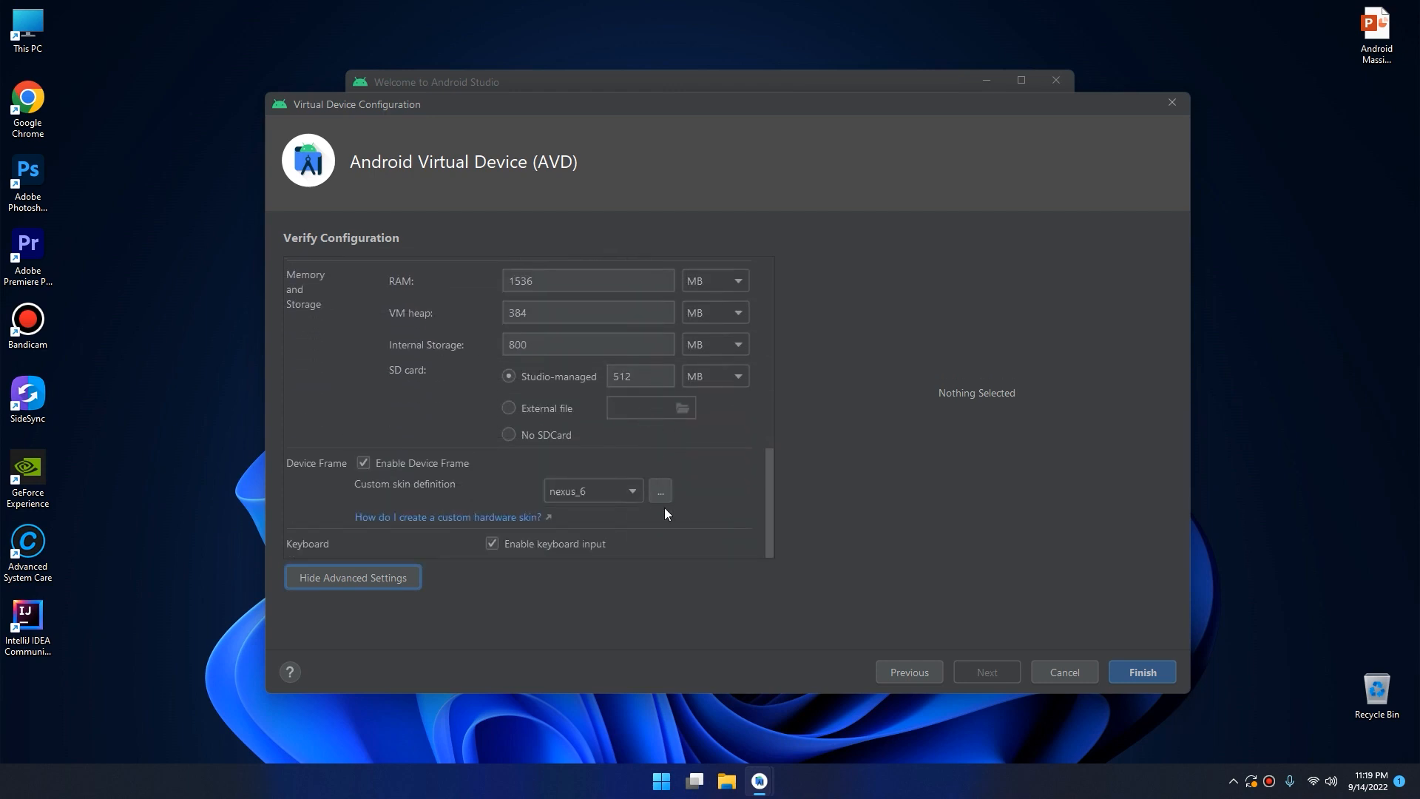
pyautogui.scroll(1, 667, 507)
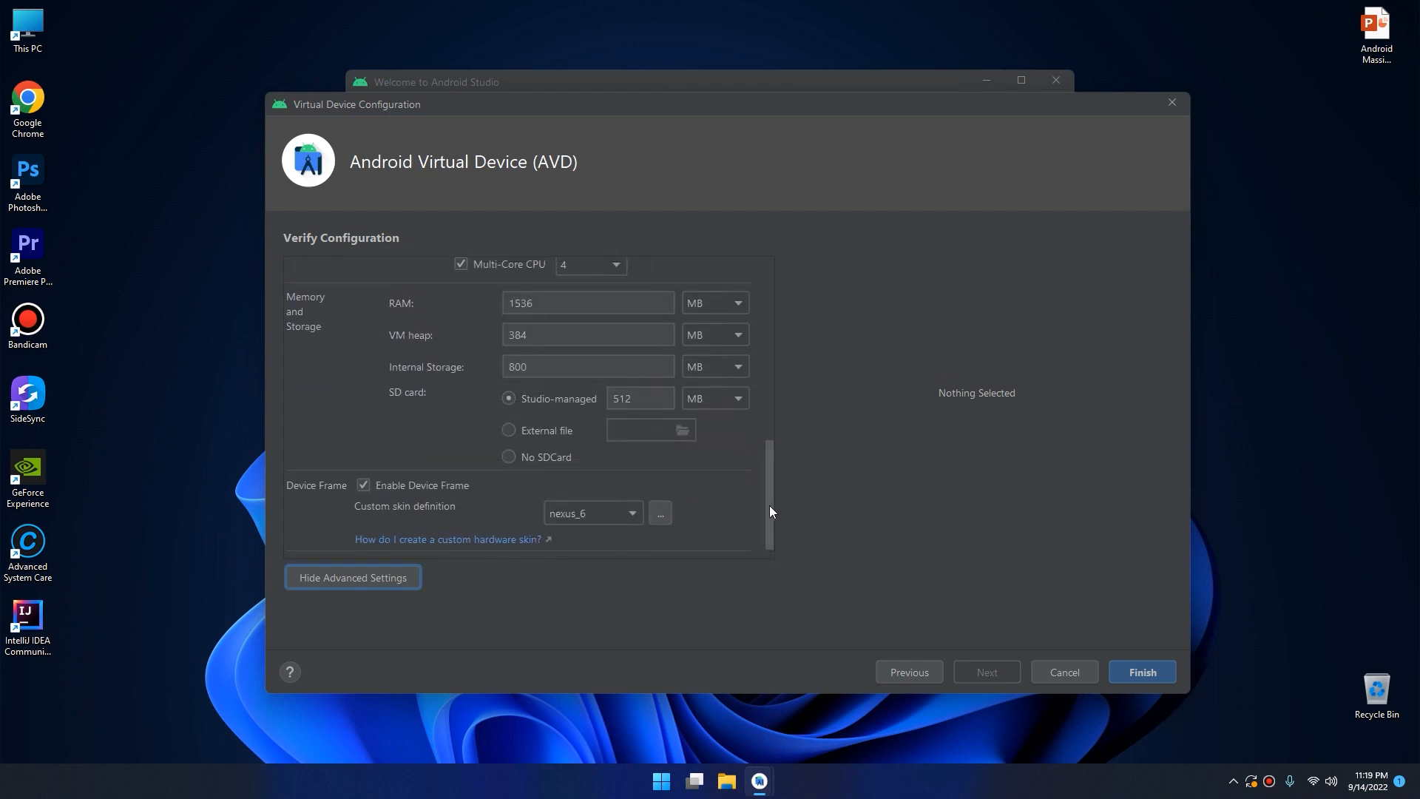
pyautogui.moveTo(769, 510); pyautogui.dragTo(773, 308)
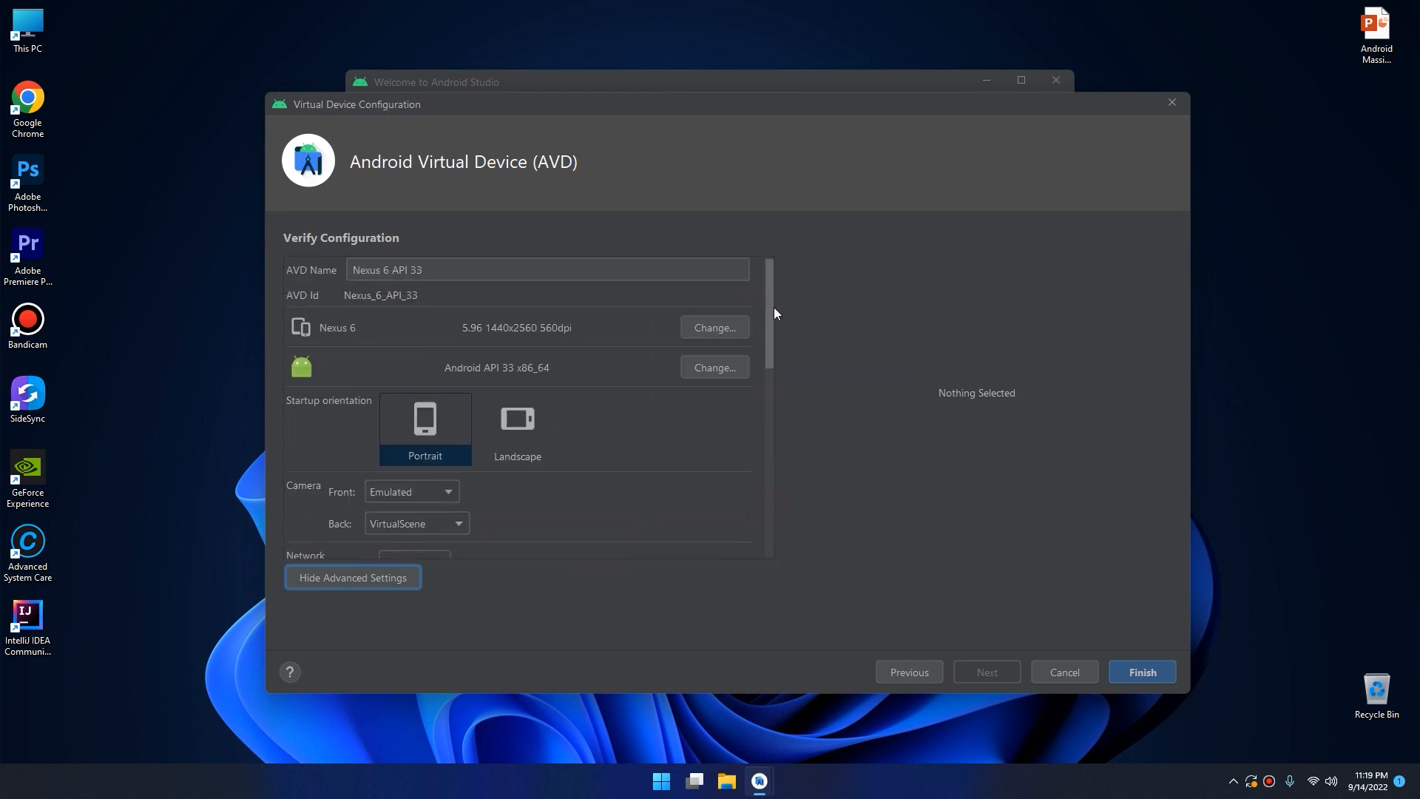
pyautogui.click(355, 579)
# Keep the AVD name Nexus 6 API 33 and finish creating the virtual device.
pyautogui.click(425, 272)
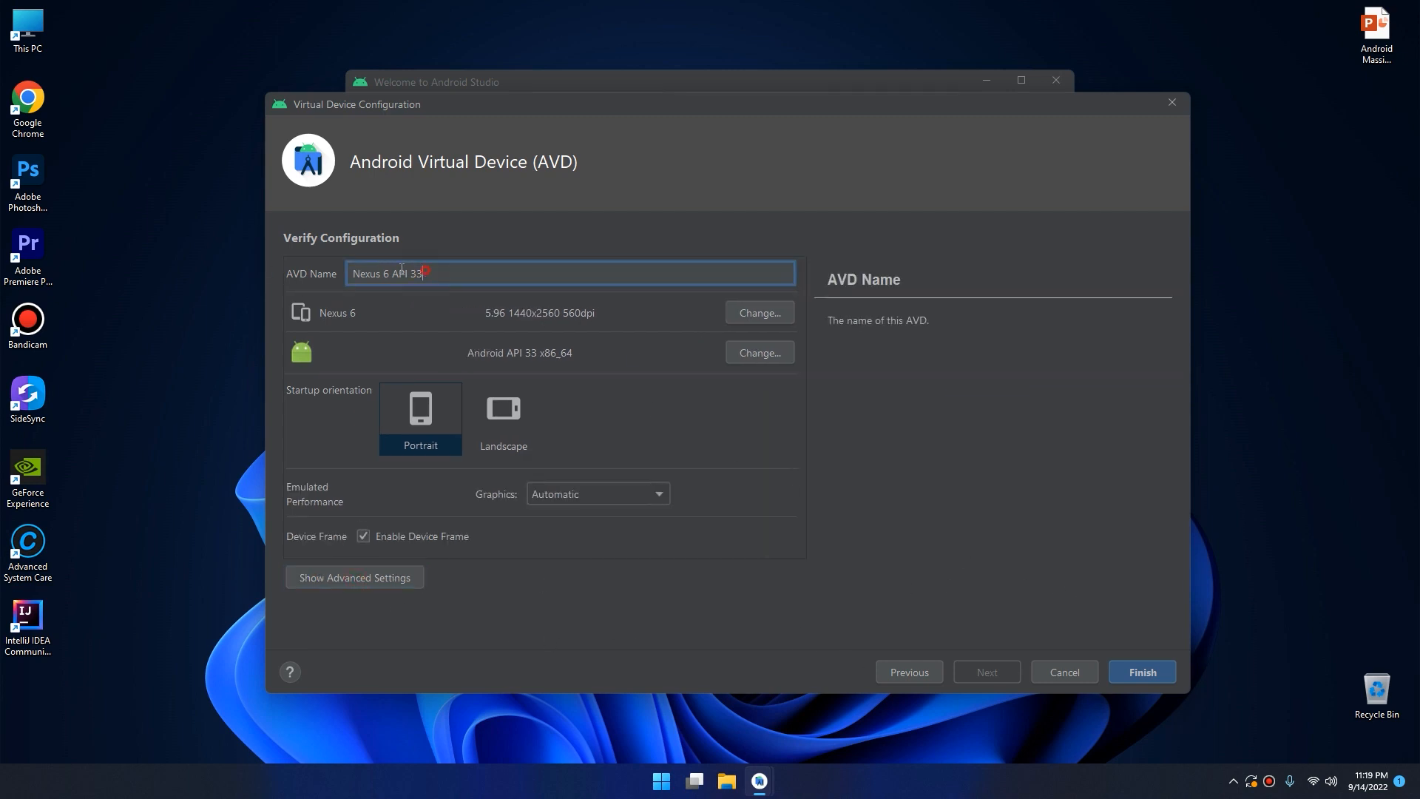
pyautogui.moveTo(401, 268); pyautogui.dragTo(293, 272)
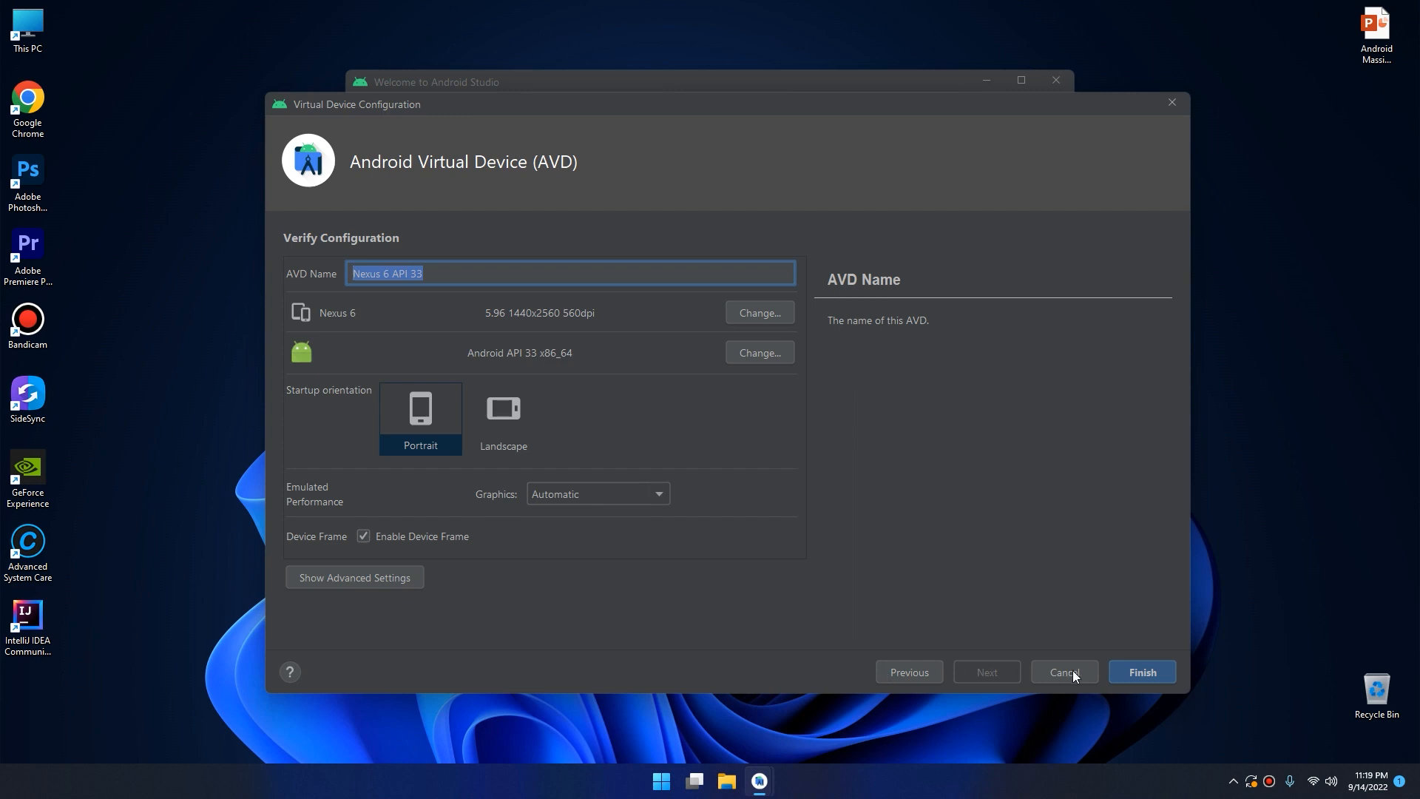
pyautogui.click(1137, 672)
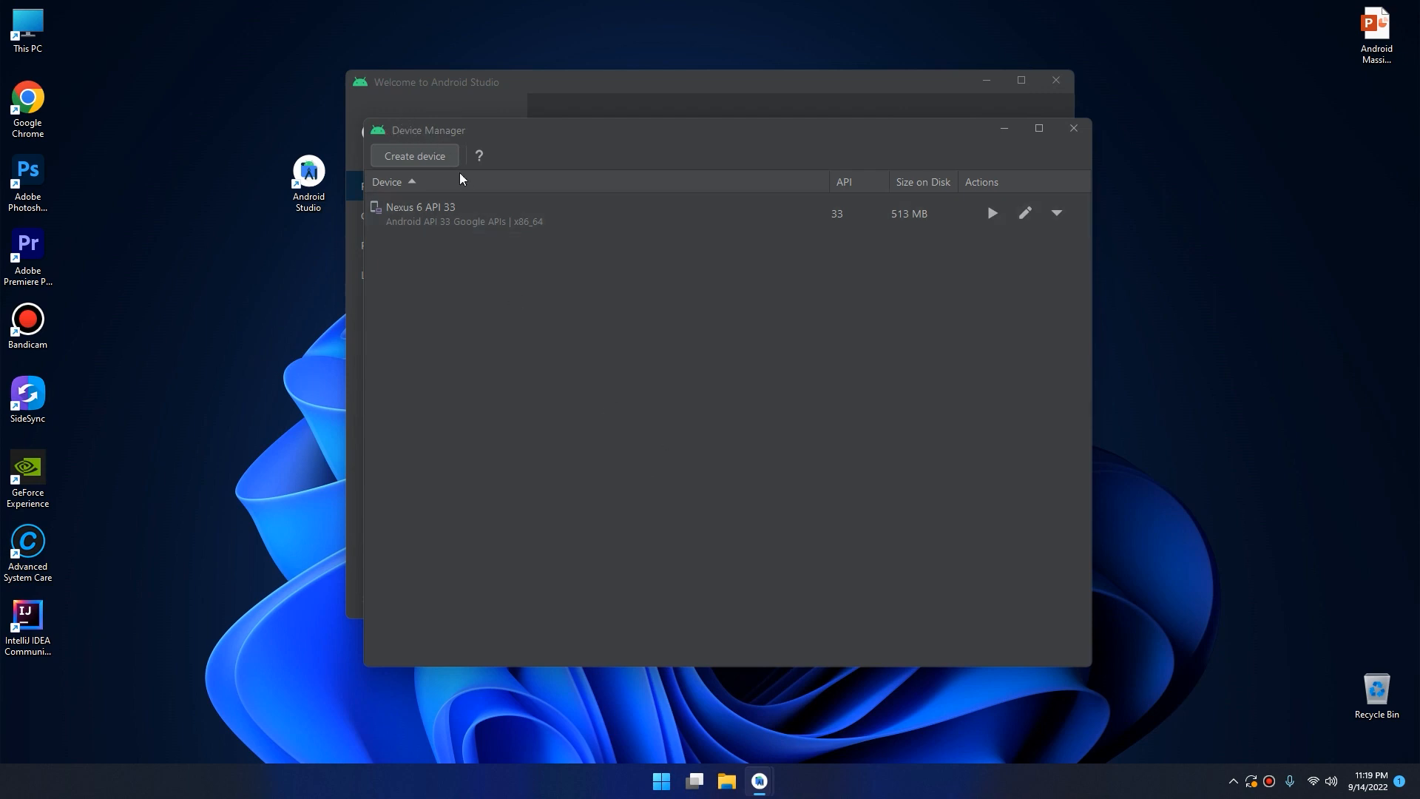
# Check the additional actions offered for the Nexus 6 API 33 device and launch it in the emulator.
pyautogui.click(576, 222)
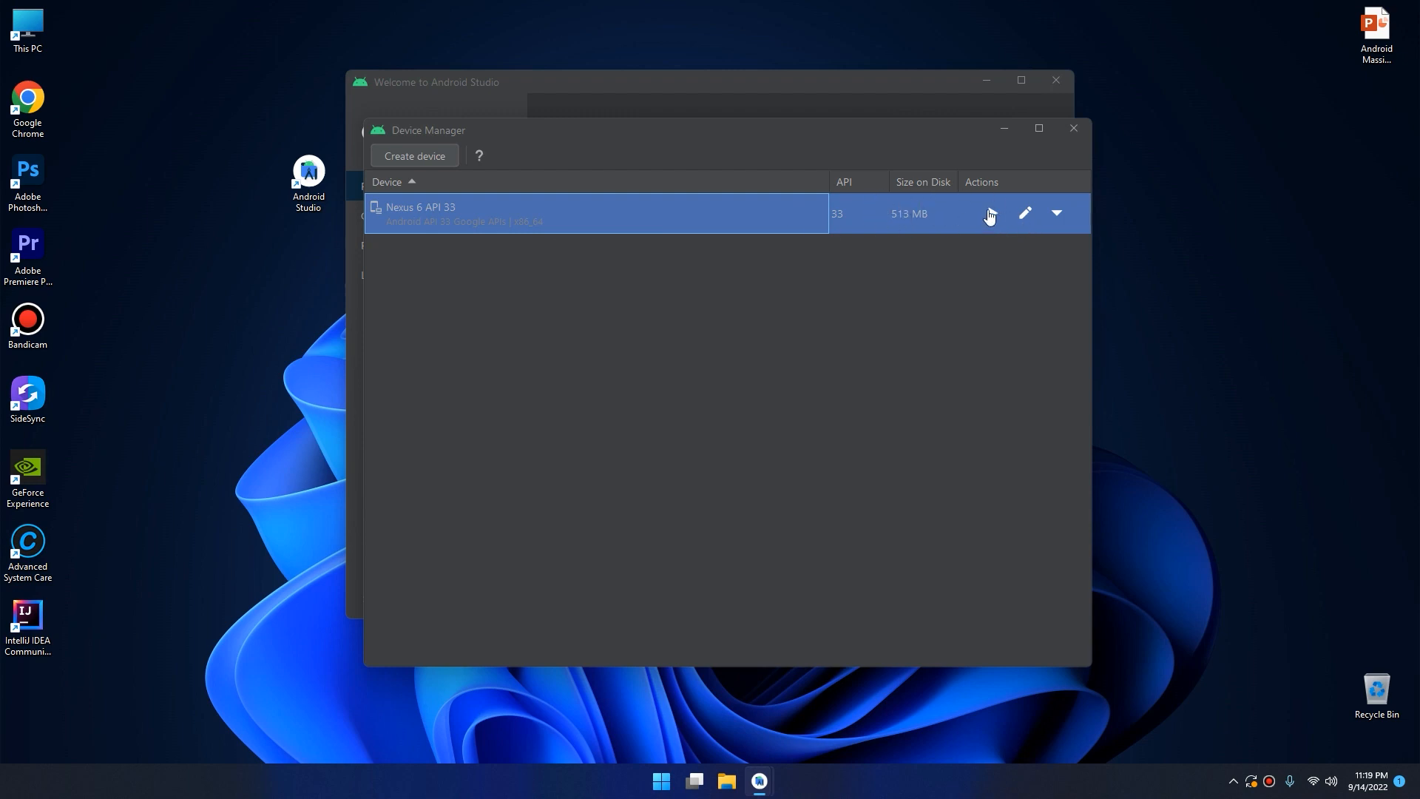
pyautogui.click(1056, 214)
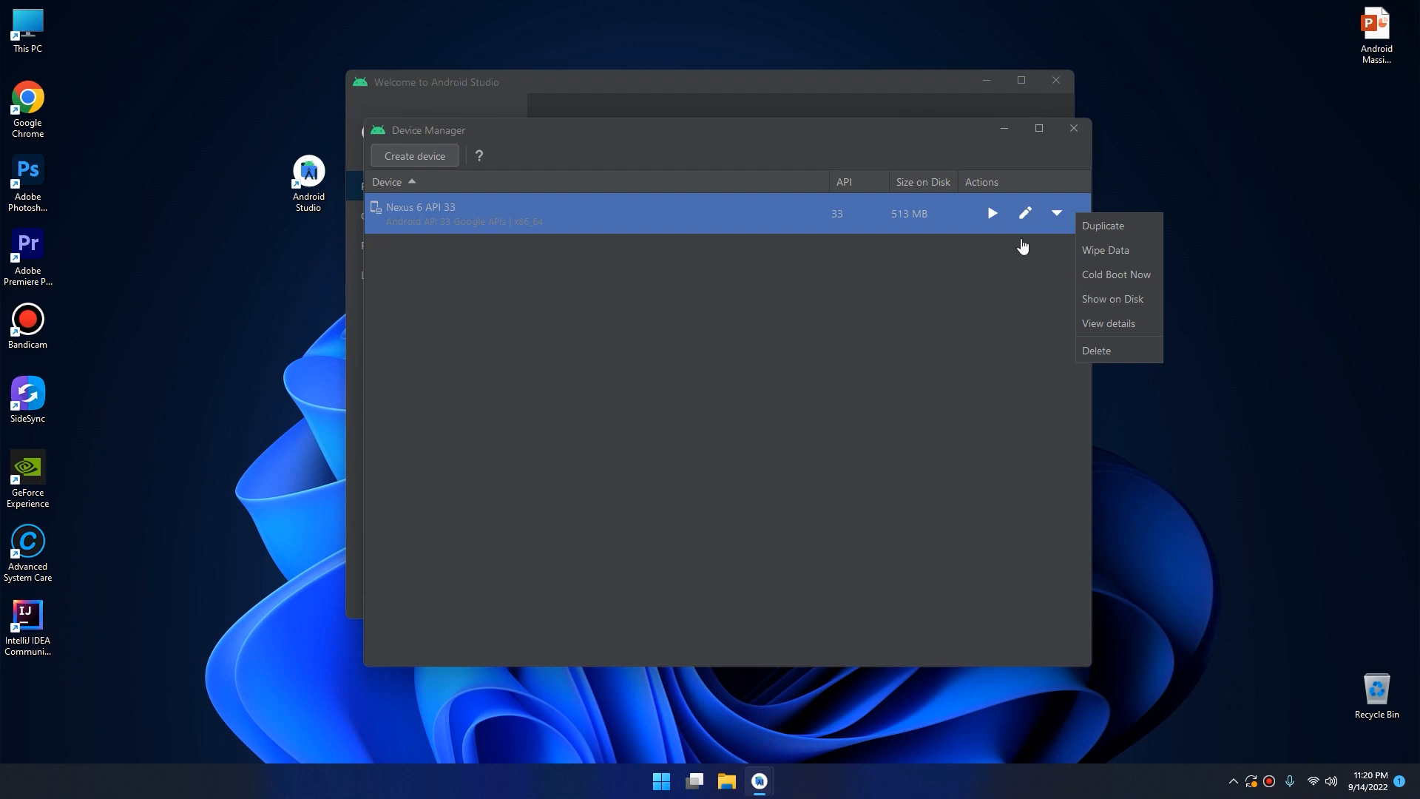
pyautogui.click(967, 257)
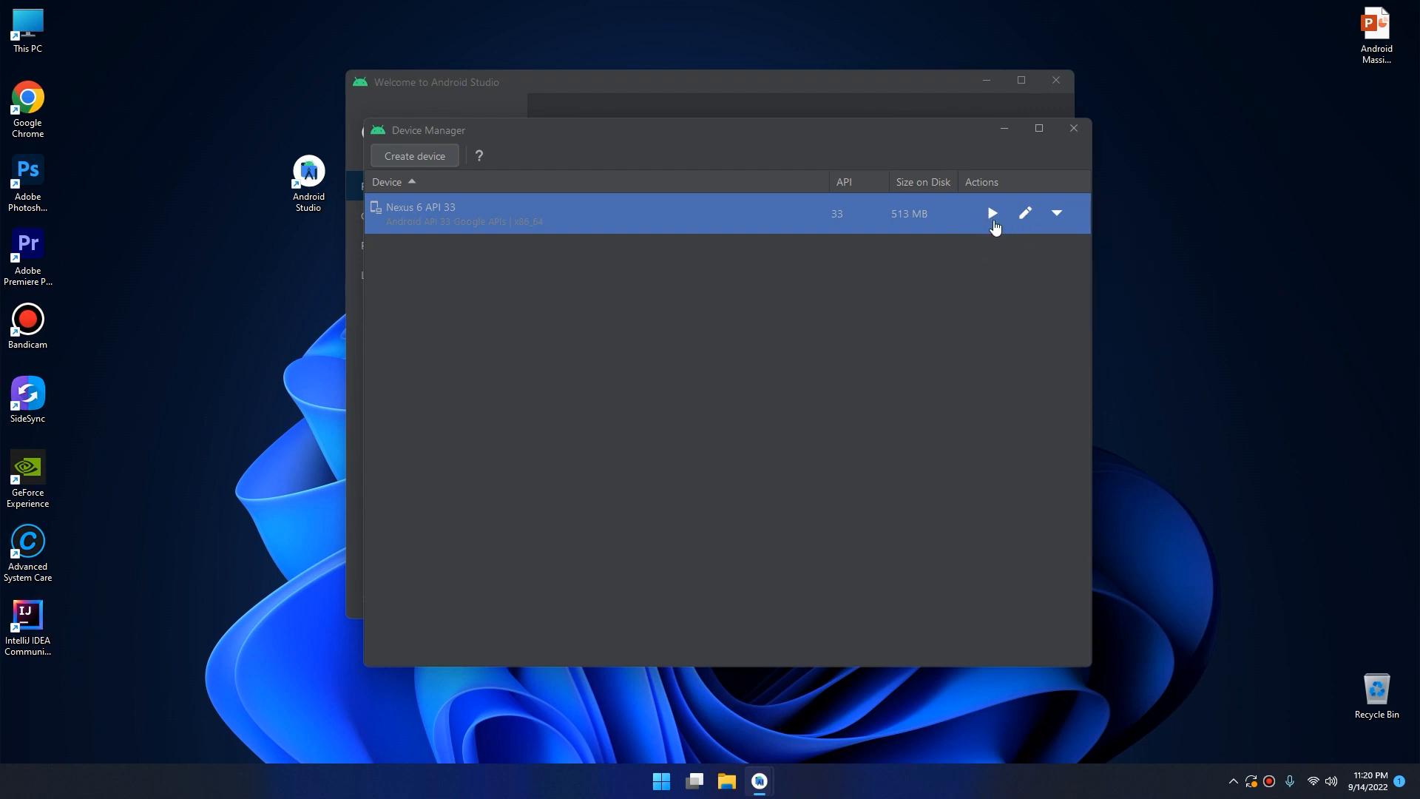
pyautogui.click(993, 215)
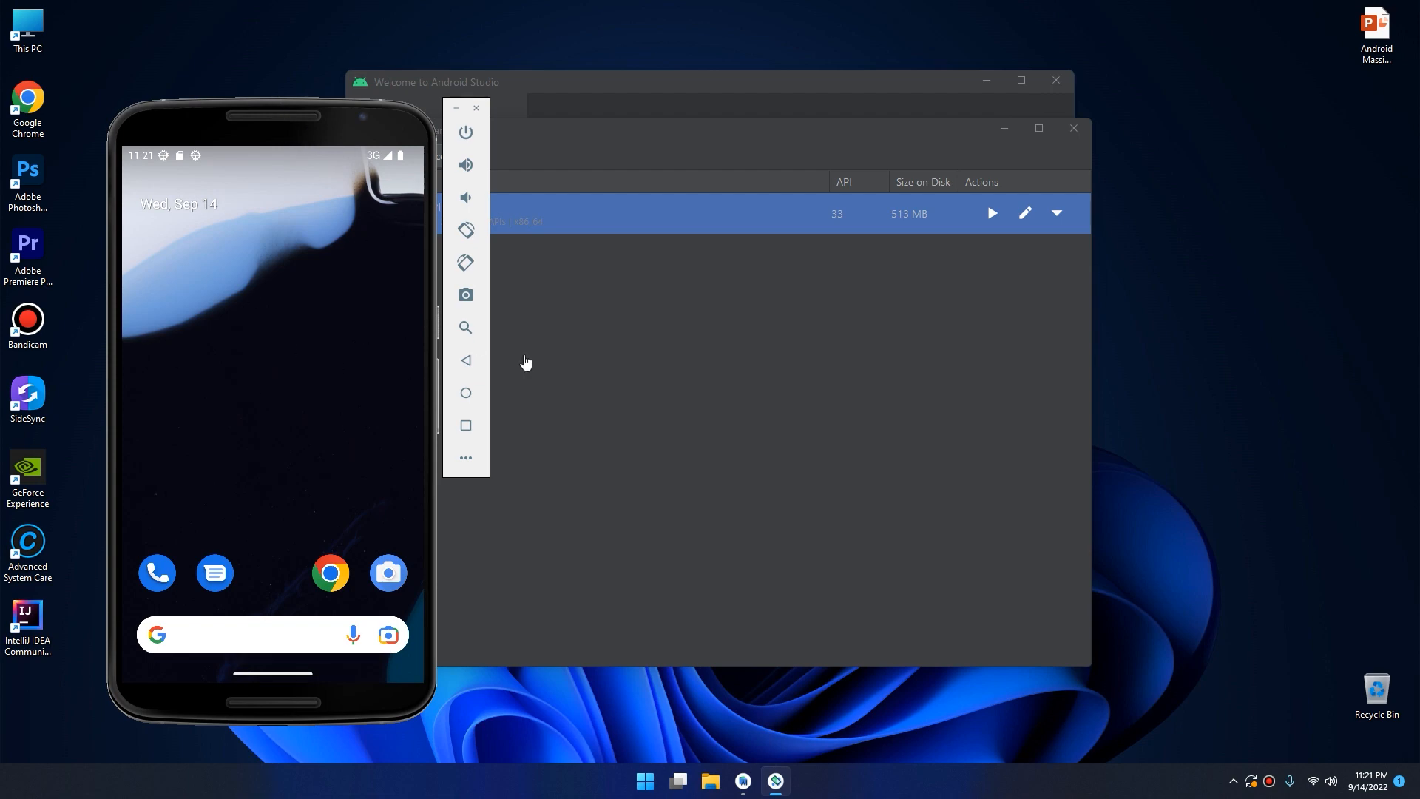
# Open the app drawer from the emulated phone's home screen, close it and open it again.
pyautogui.moveTo(320, 427); pyautogui.dragTo(311, 333)
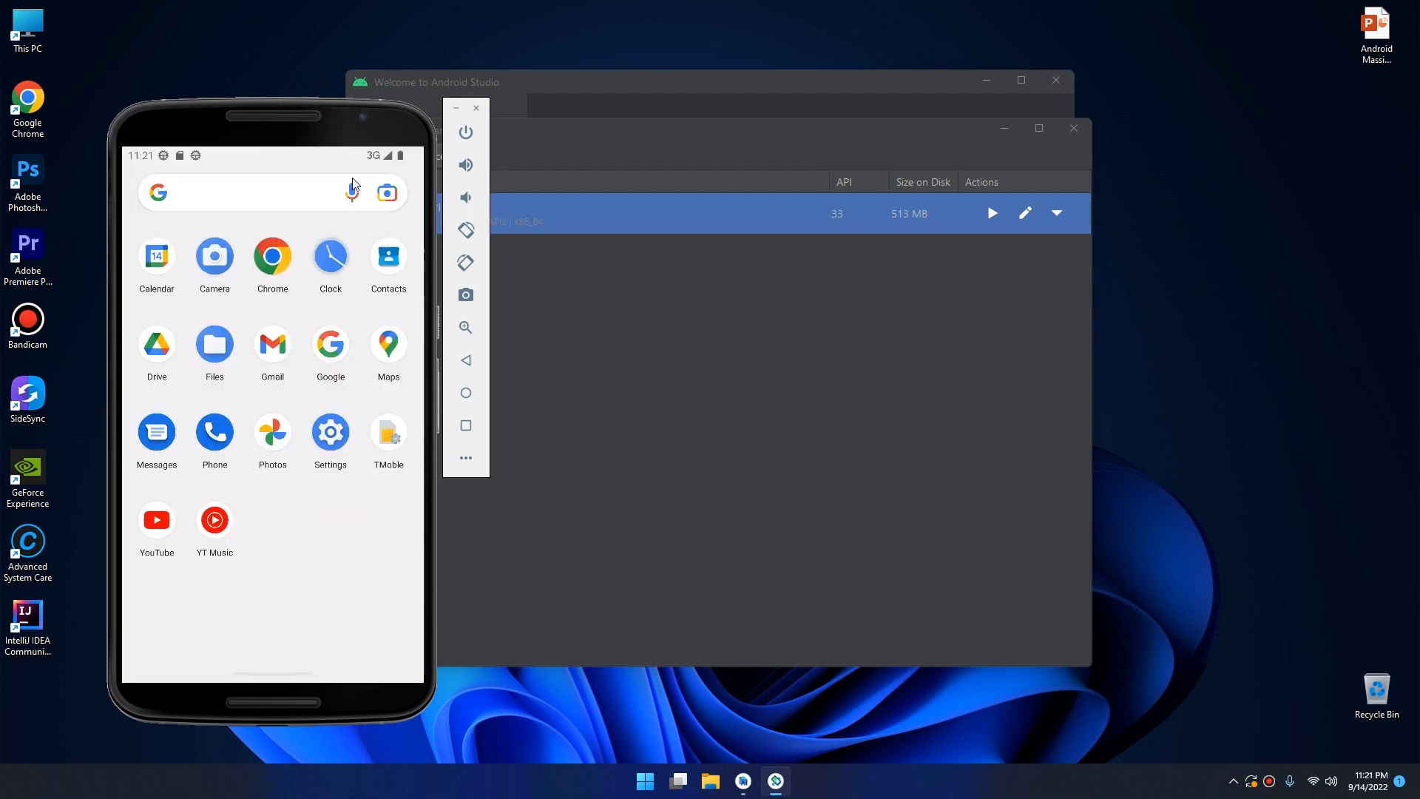
pyautogui.moveTo(318, 505); pyautogui.dragTo(349, 637)
pyautogui.moveTo(330, 486); pyautogui.dragTo(326, 289)
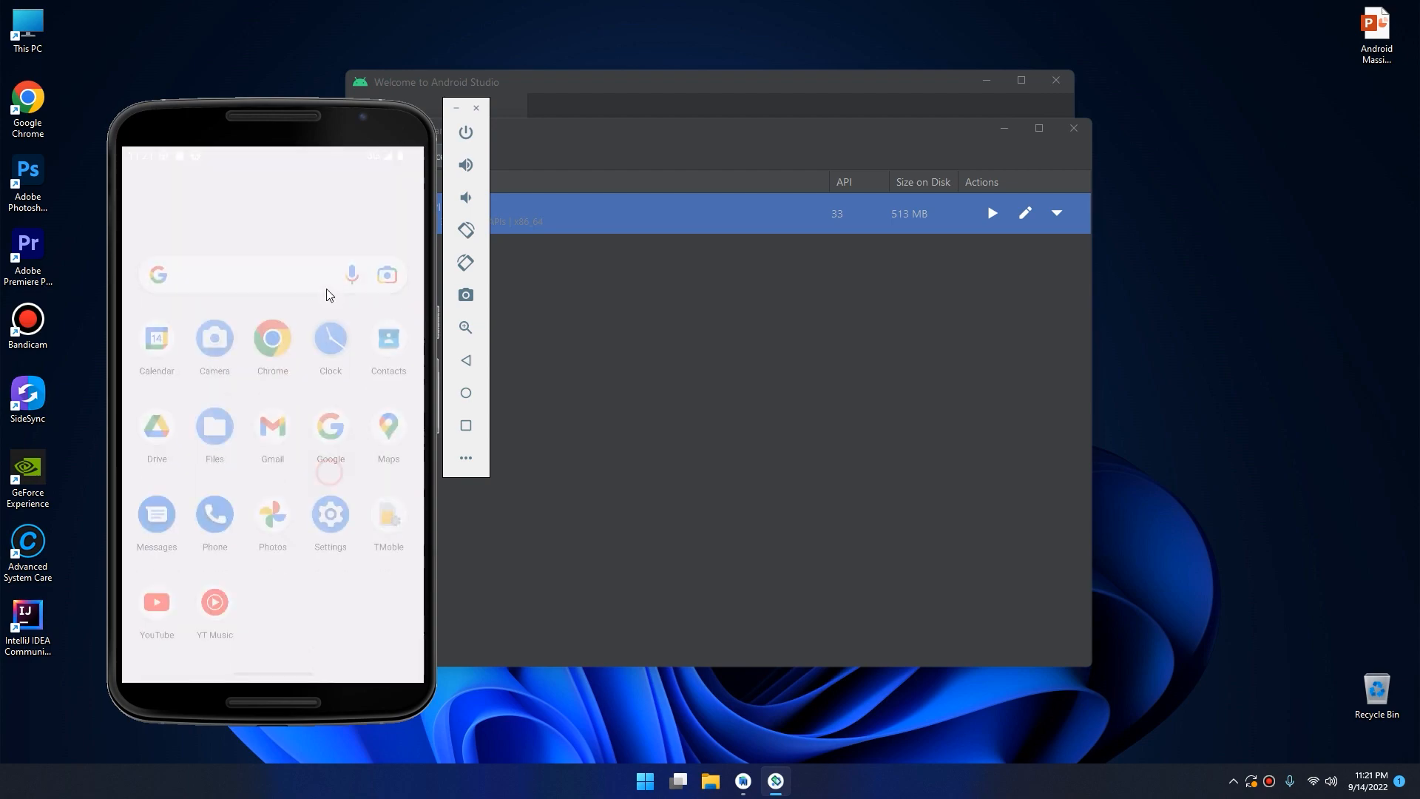